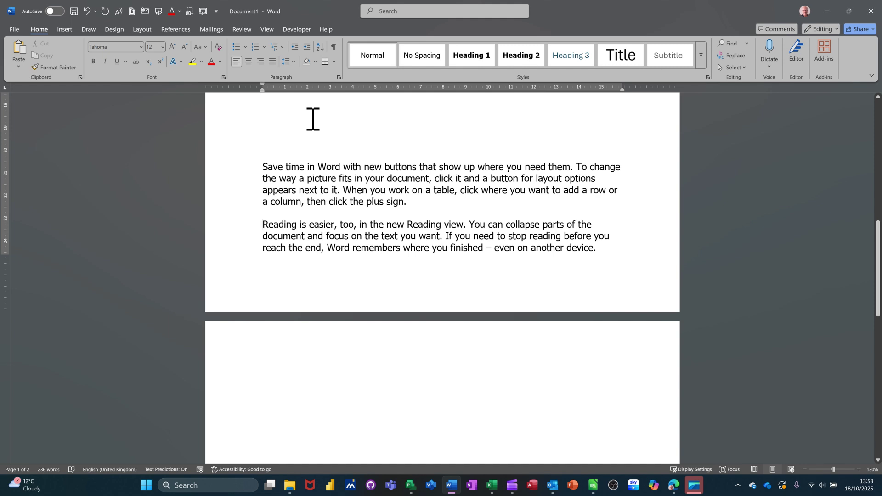
# Select the Reading paragraph and turn off its Widow/Orphan control.
pyautogui.hotkey('ctrl', 'Return')
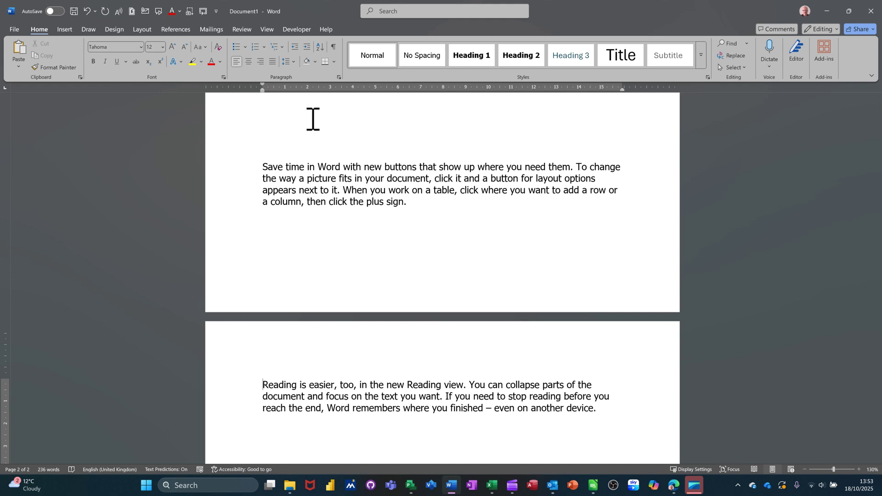
pyautogui.press('BackSpace')
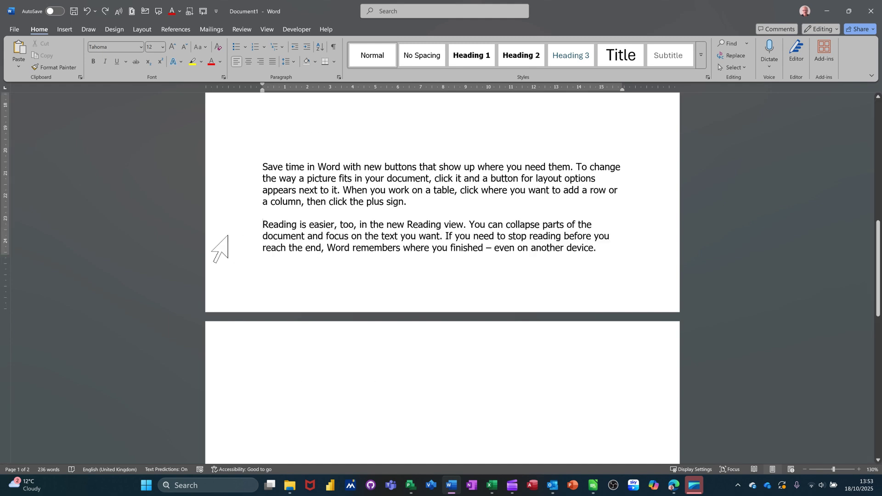
pyautogui.doubleClick(220, 242)
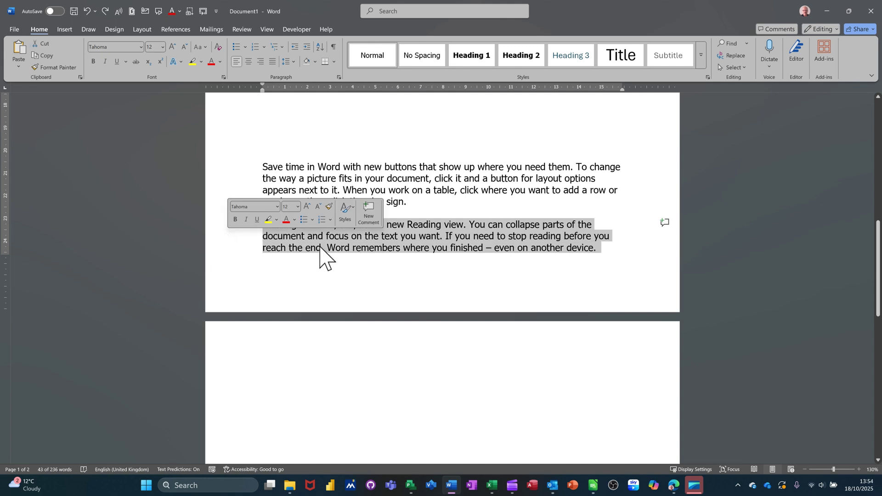
pyautogui.click(339, 77)
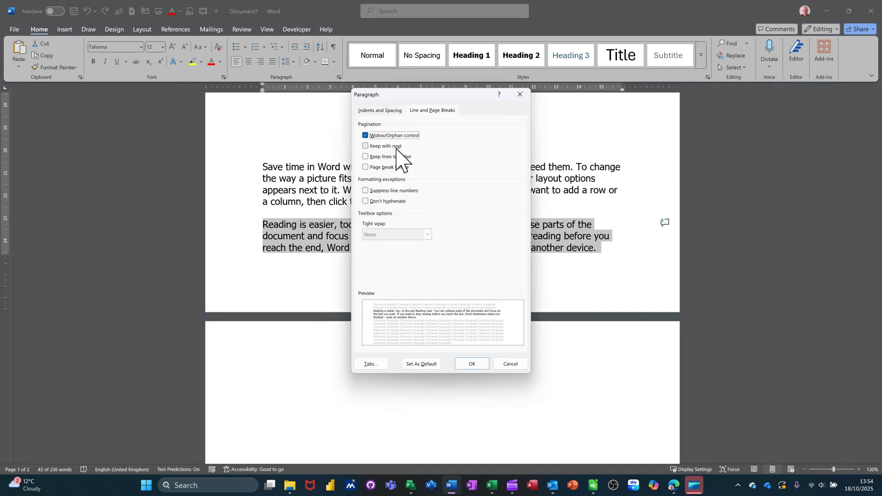
pyautogui.click(366, 136)
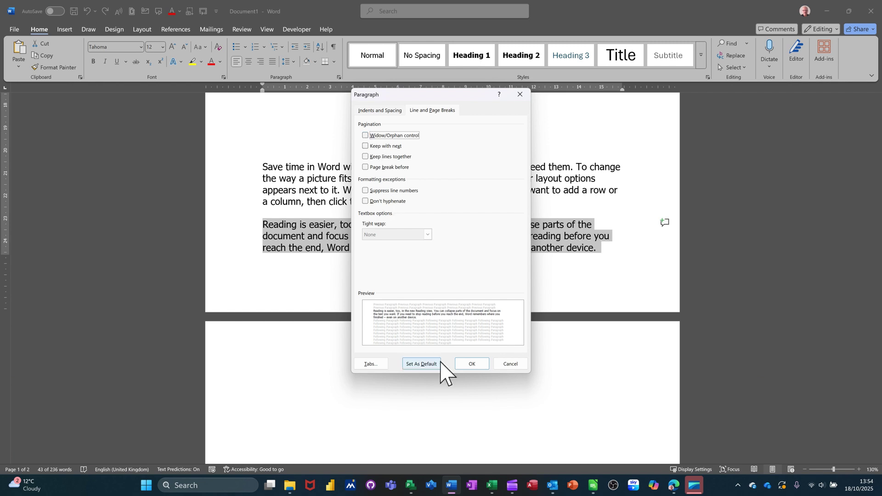
pyautogui.click(471, 364)
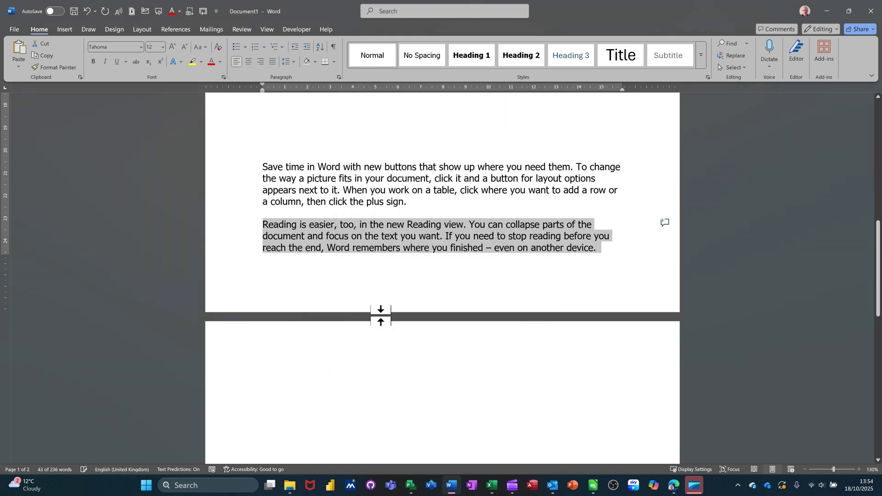
# Add a blank line before Reading and paste the Widow and Orphan definitions on page 2.
pyautogui.click(263, 228)
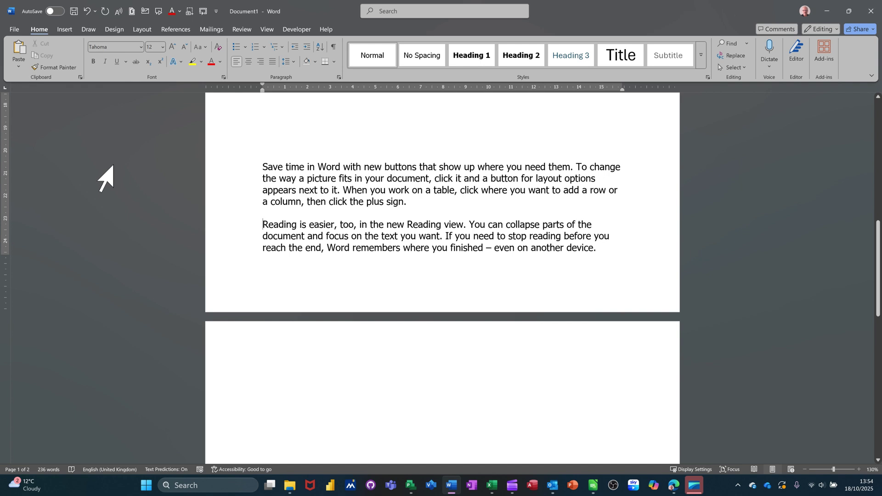
pyautogui.press('Return')
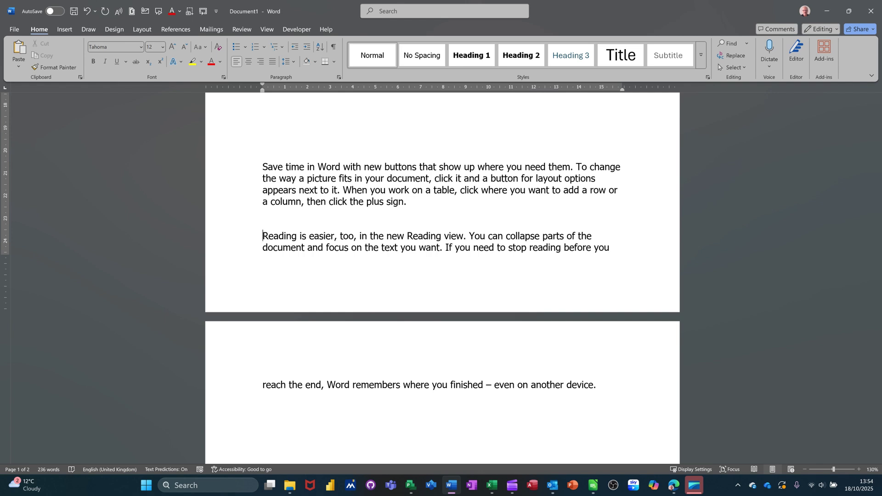
pyautogui.scroll(-3, 354, 310)
pyautogui.click(323, 303)
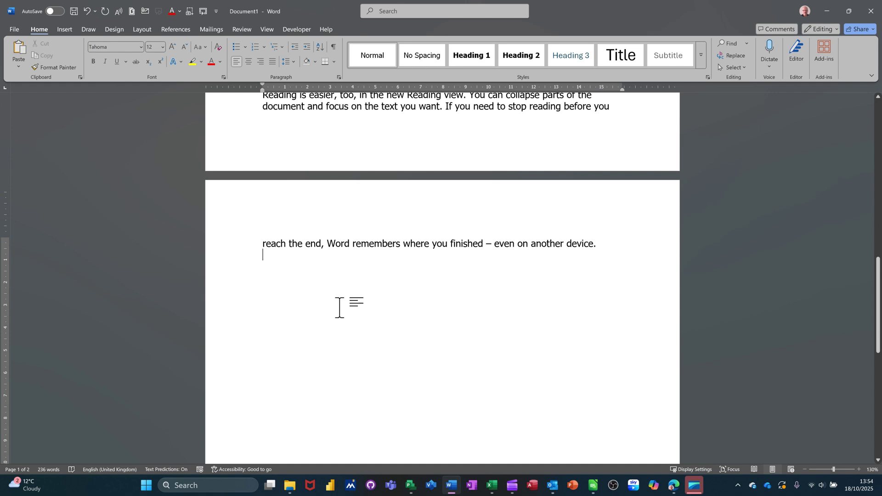
pyautogui.press('Return')
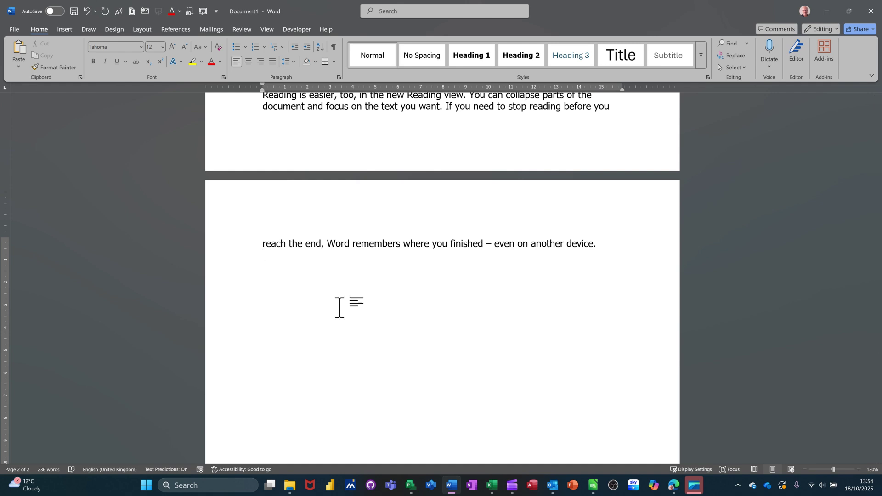
pyautogui.write('Widow: The last line of a paragraph that appears alone at the top of a new page. Orphan: The first line of a paragraph that appears alone at the bottom of a page, with the rest spilling onto the next.')
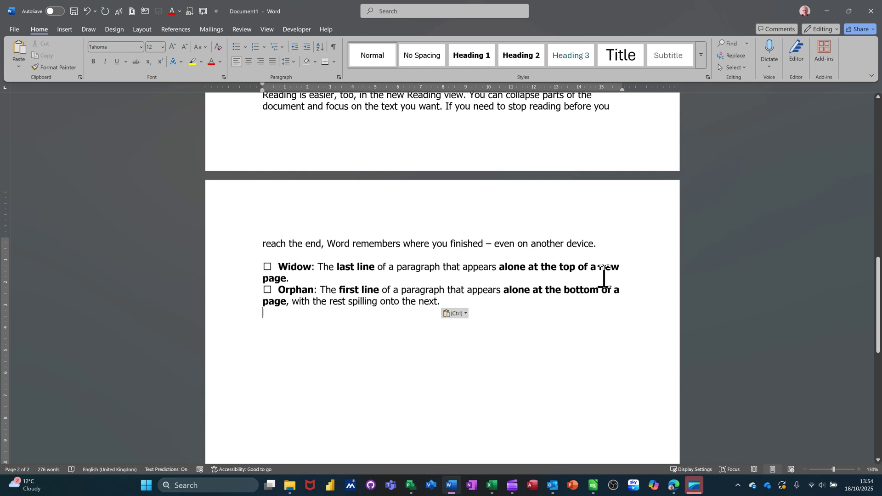
# Delete the Widow and Orphan definition paragraphs.
pyautogui.click(233, 241)
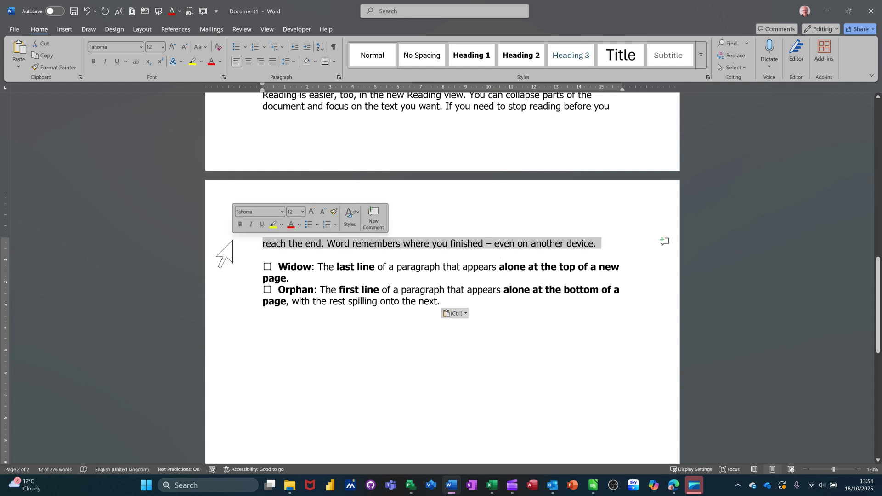
pyautogui.scroll(1, 255, 125)
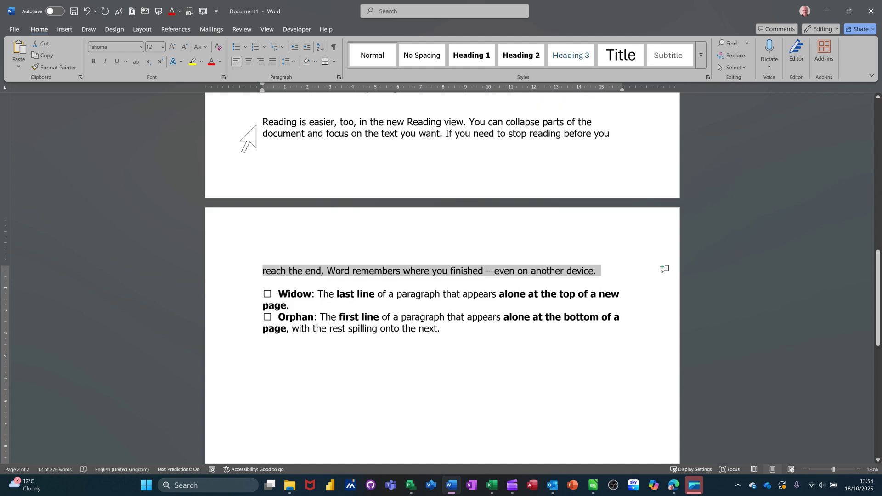
pyautogui.click(247, 132)
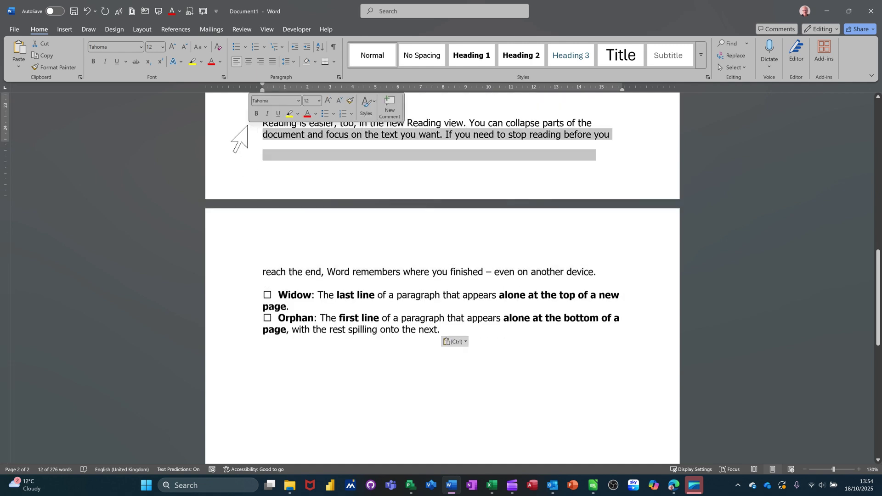
pyautogui.moveTo(247, 125); pyautogui.dragTo(244, 121)
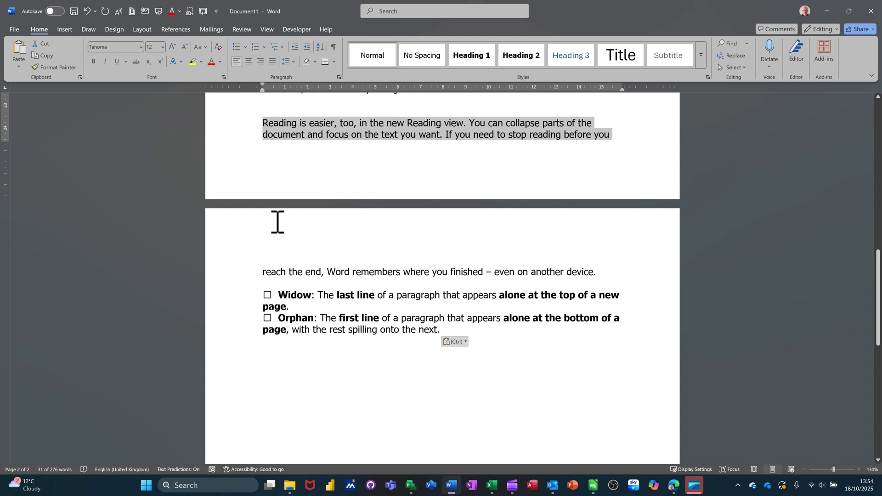
pyautogui.moveTo(240, 306); pyautogui.dragTo(241, 336)
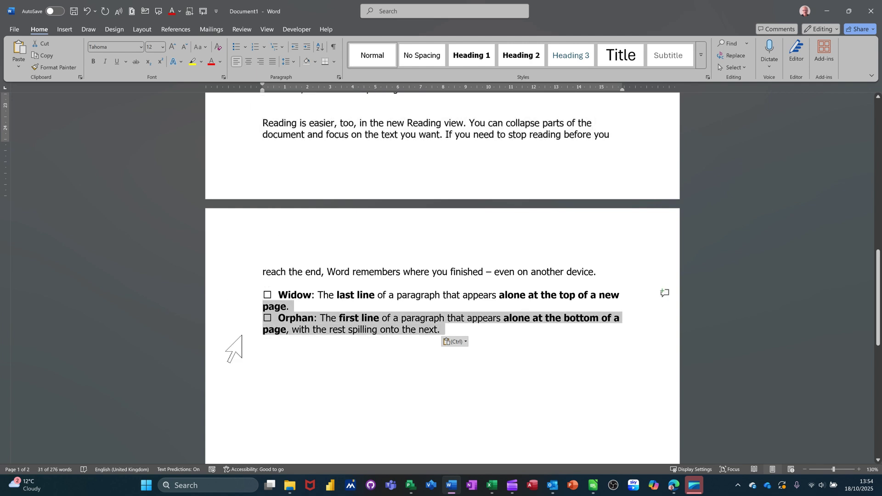
pyautogui.hotkey('shift', 'Up')
pyautogui.press('Delete')
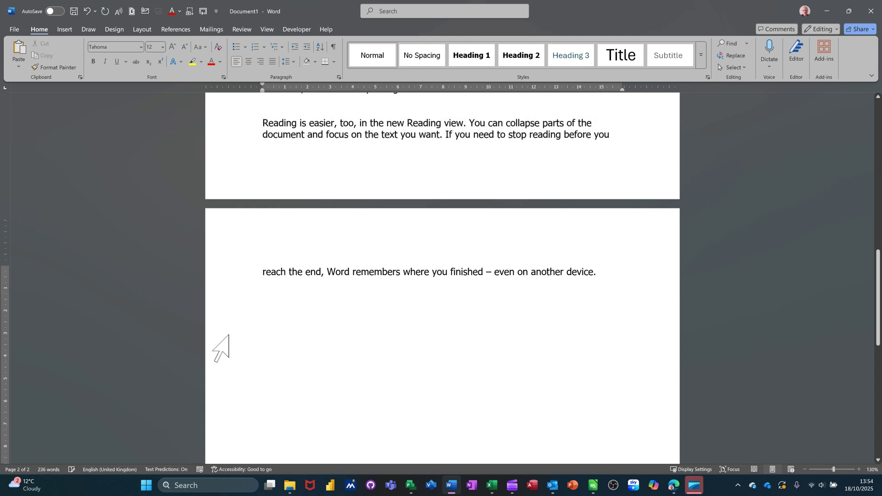
pyautogui.scroll(2, 321, 191)
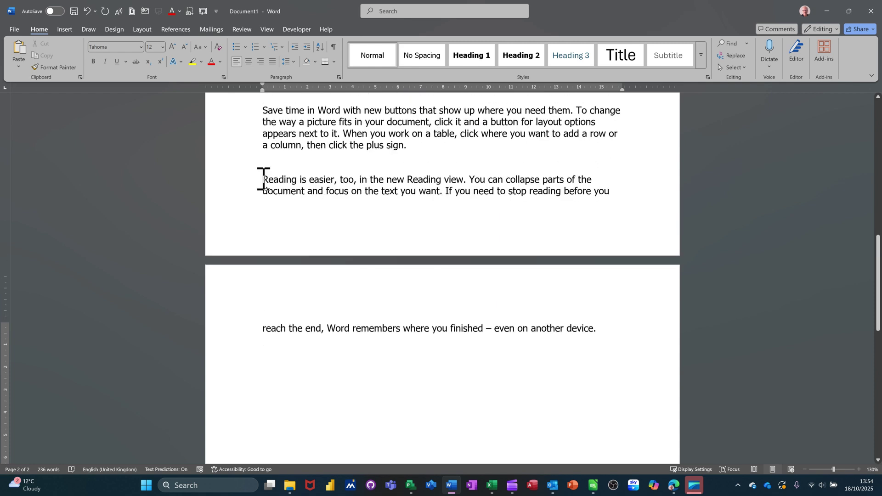
pyautogui.hotkey('ctrl', 'z')
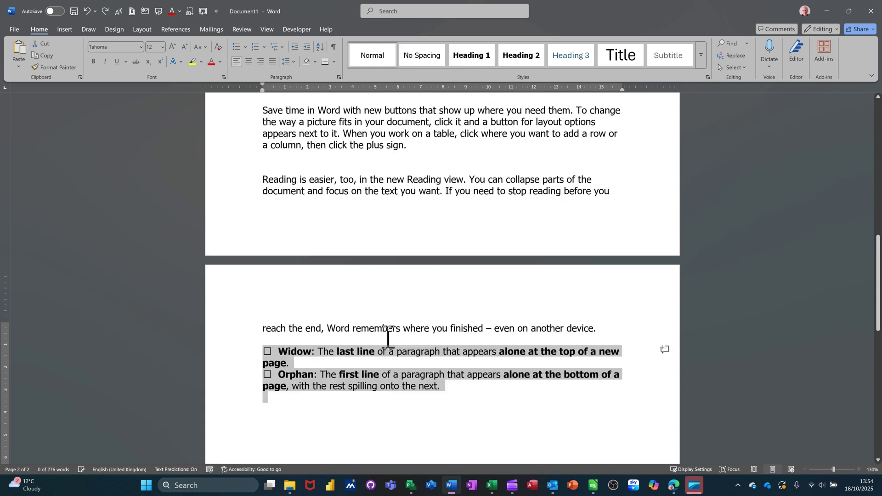
pyautogui.hotkey('ctrl', 'y')
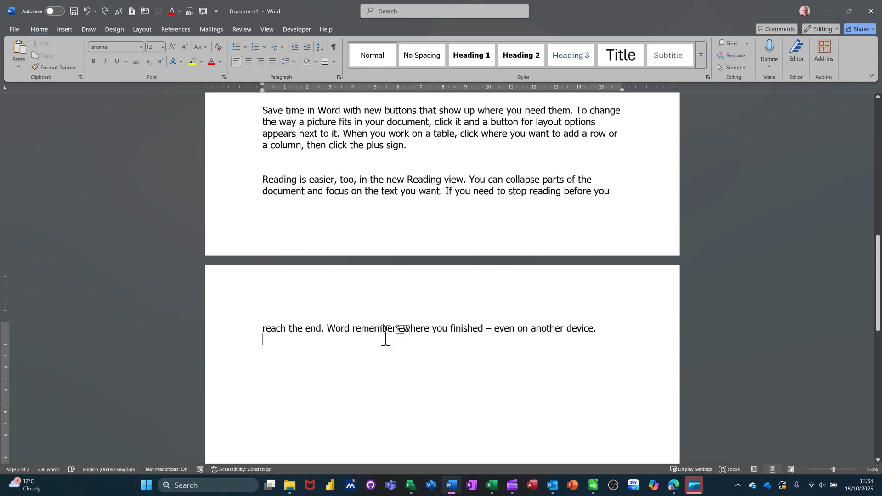
# Remove the blank line before Reading and reconfirm its line and page break settings.
pyautogui.hotkey('ctrl', 'z')
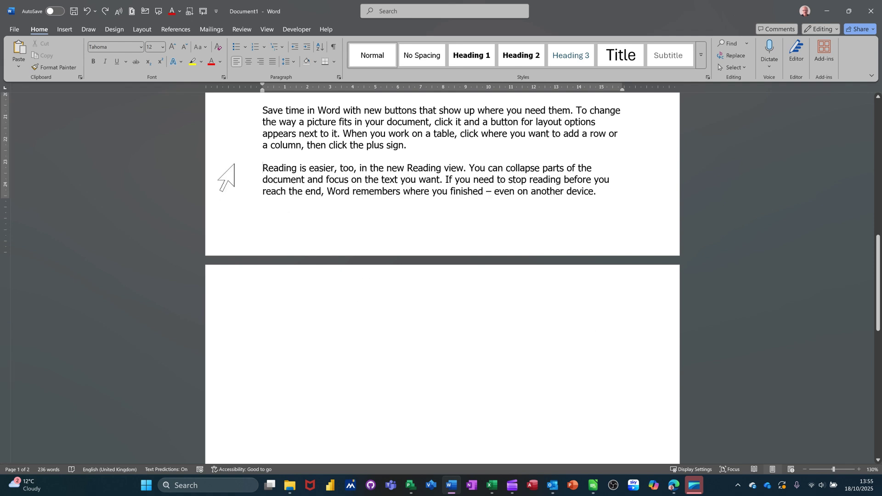
pyautogui.doubleClick(226, 174)
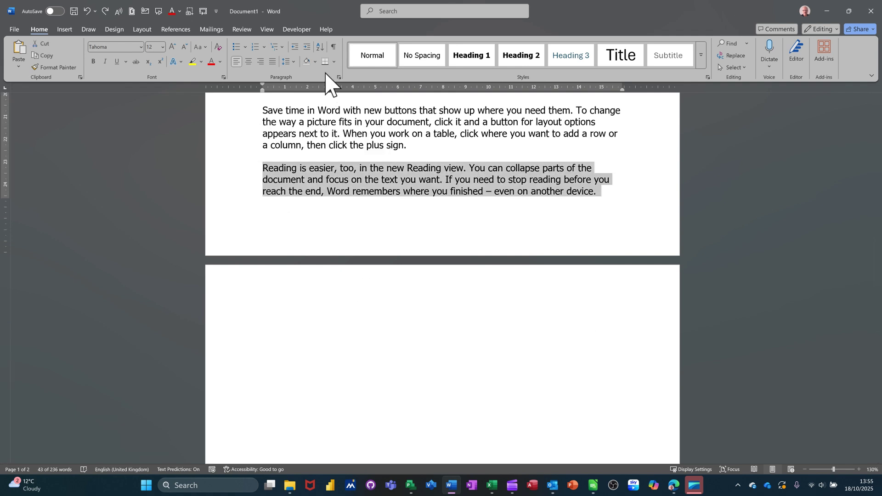
pyautogui.click(339, 77)
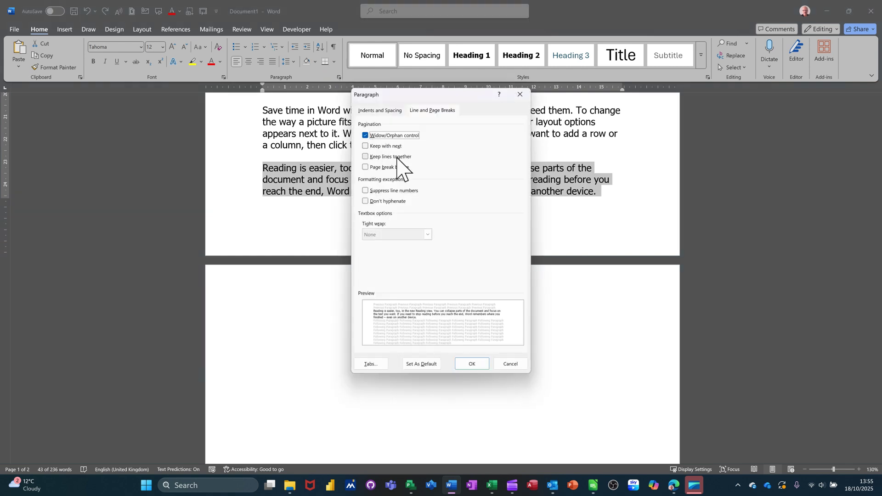
pyautogui.click(470, 363)
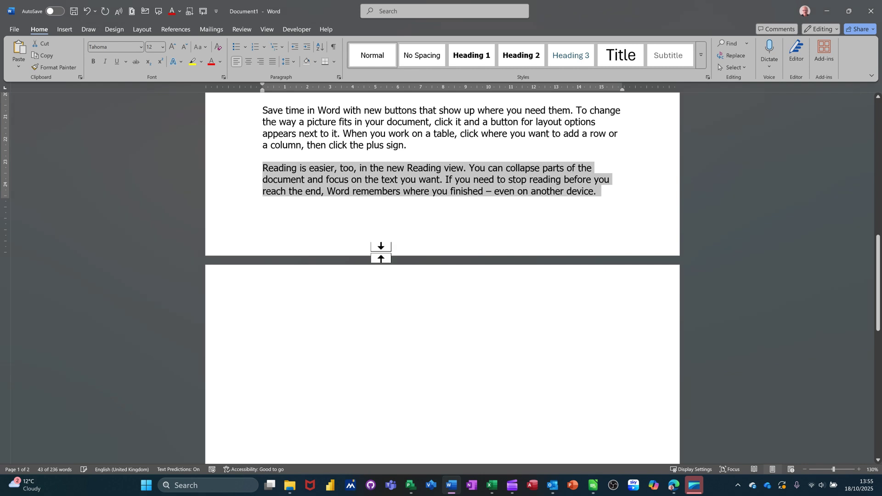
pyautogui.click(409, 146)
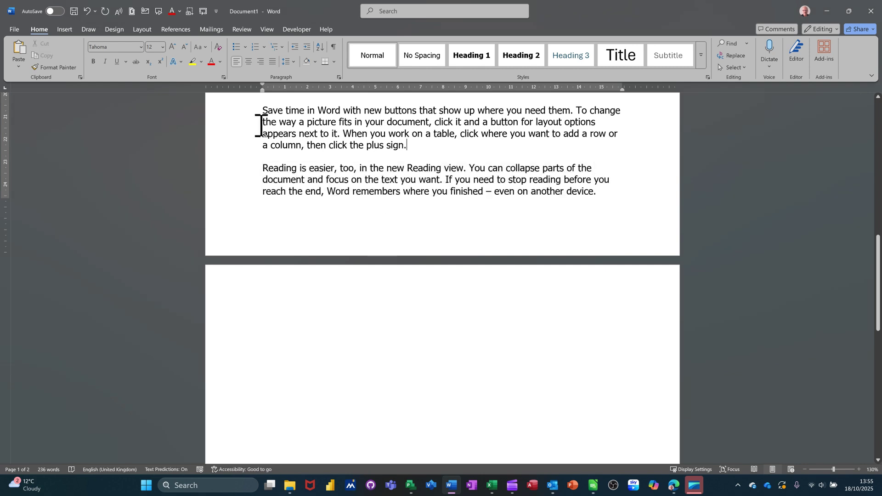
pyautogui.moveTo(227, 110); pyautogui.dragTo(225, 145)
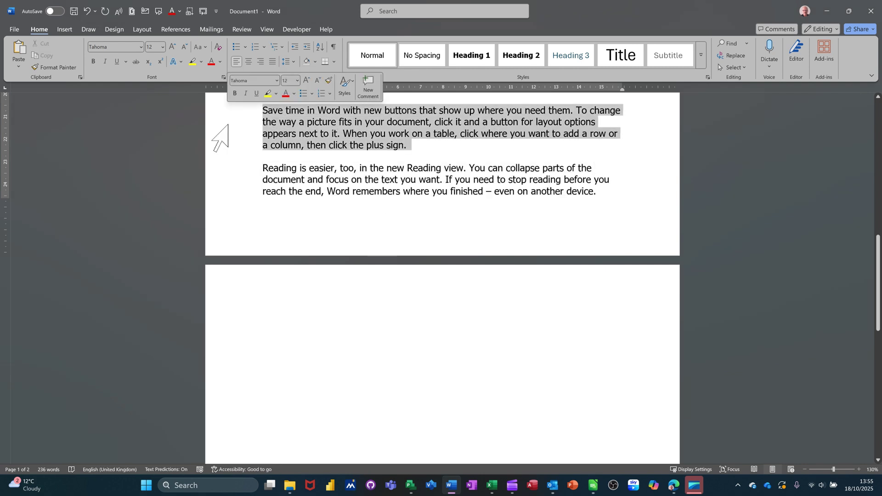
pyautogui.doubleClick(219, 183)
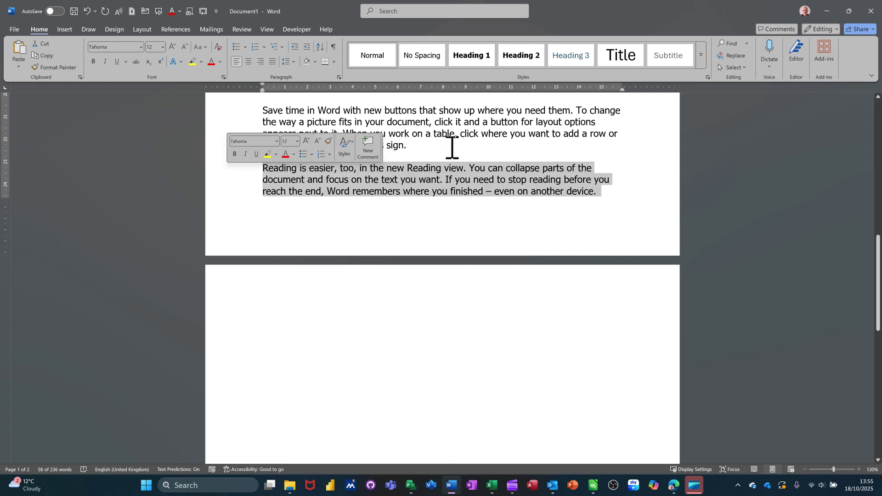
pyautogui.click(425, 145)
pyautogui.moveTo(241, 112); pyautogui.dragTo(243, 195)
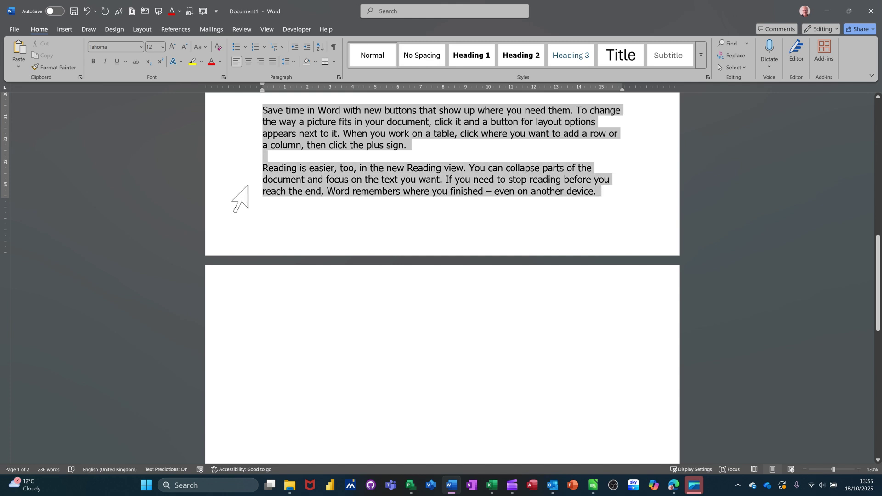
pyautogui.click(339, 76)
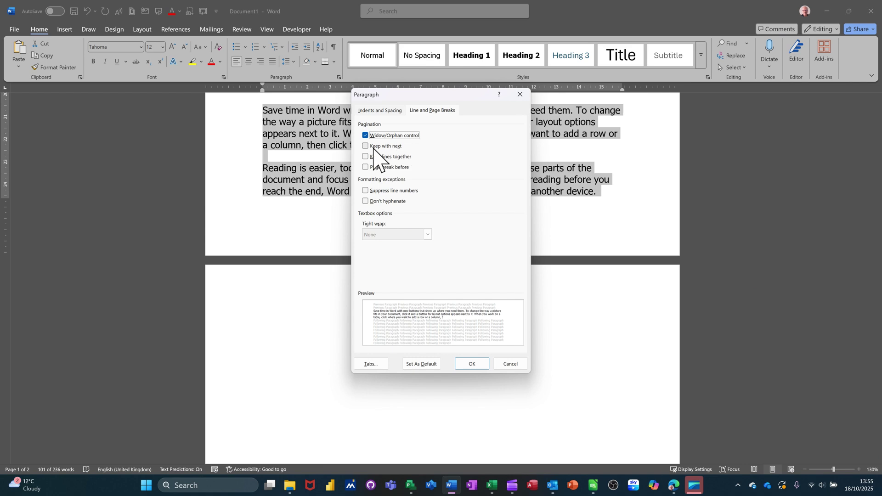
pyautogui.click(365, 146)
pyautogui.click(471, 365)
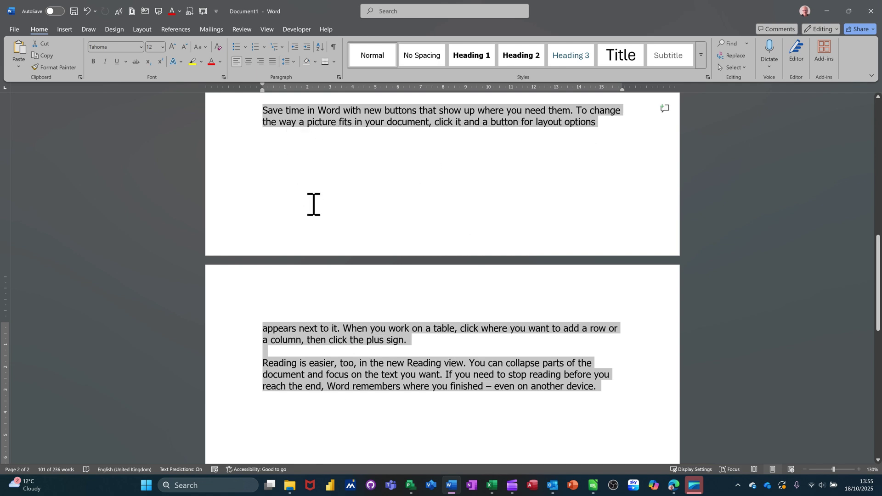
# Turn on Keep with next for the paragraphs and remove the break above them.
pyautogui.hotkey('ctrl', 'z')
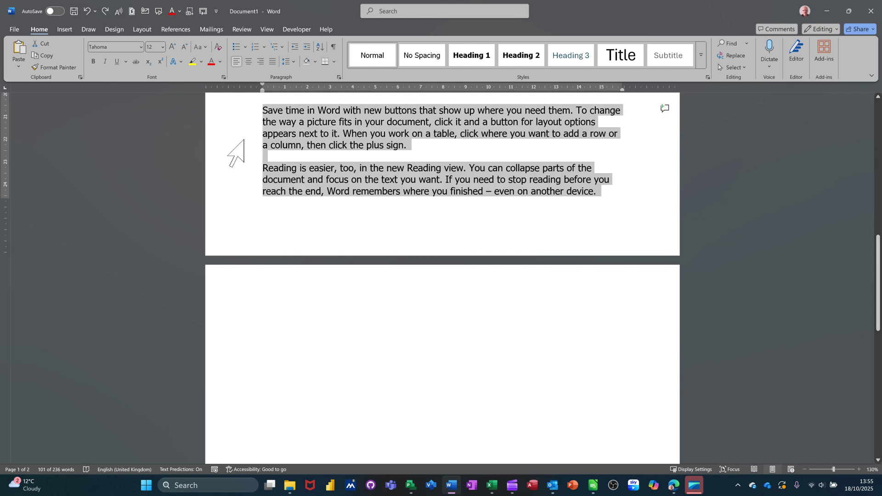
pyautogui.click(339, 77)
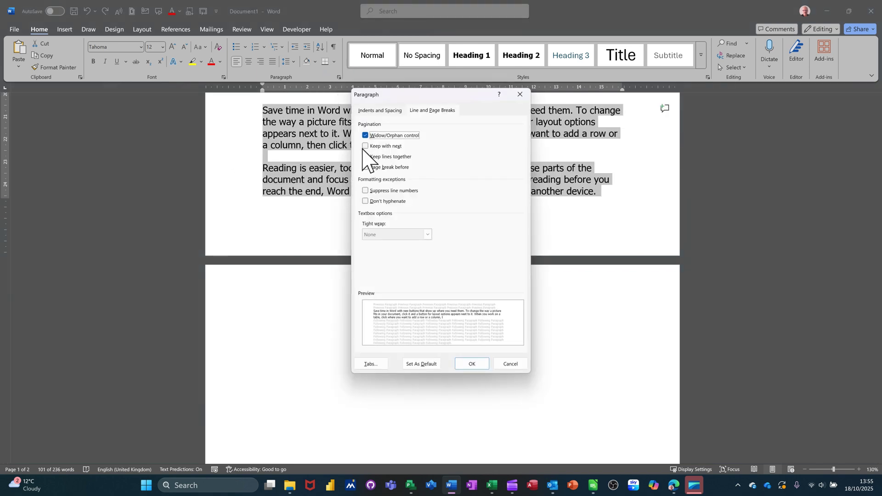
pyautogui.click(365, 147)
pyautogui.click(473, 368)
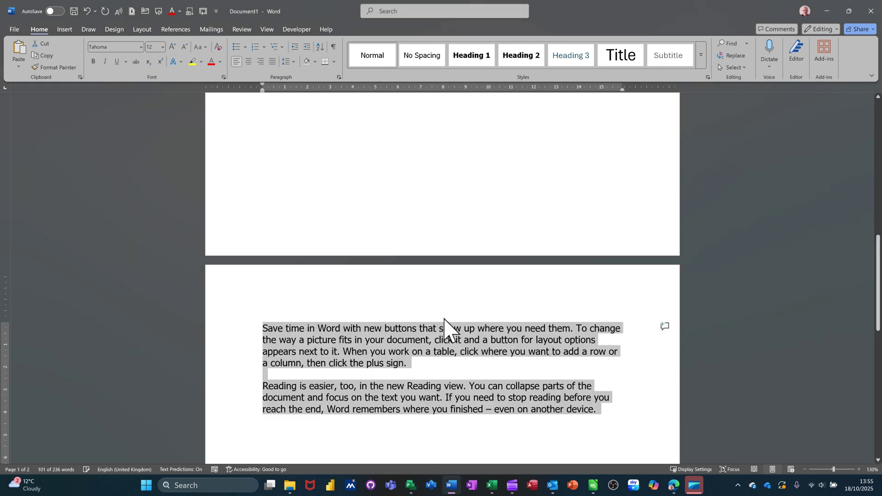
pyautogui.scroll(3, 335, 216)
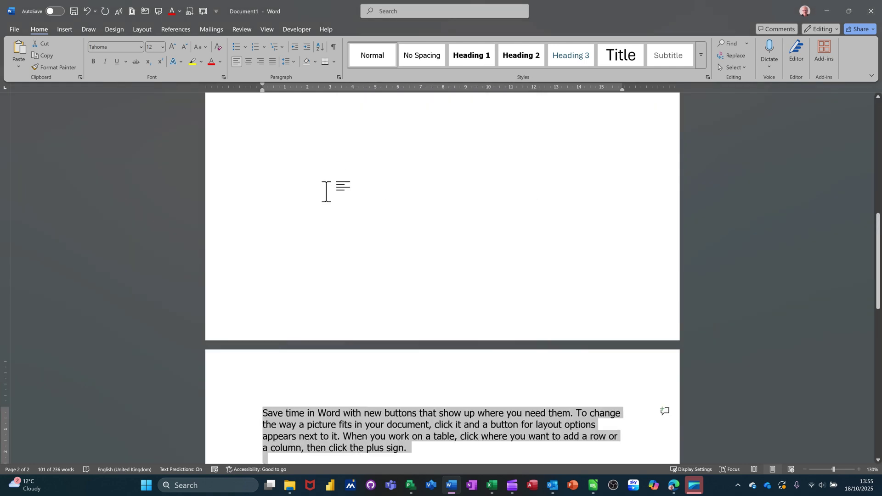
pyautogui.click(340, 183)
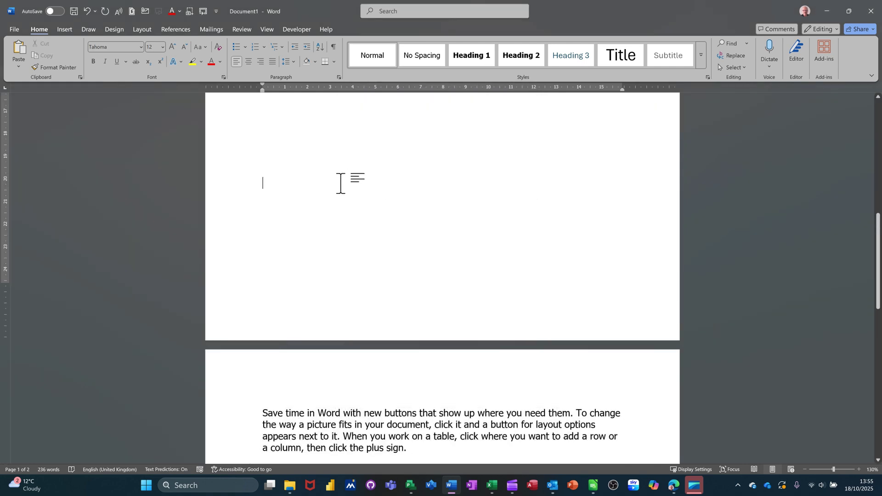
pyautogui.press('Delete')
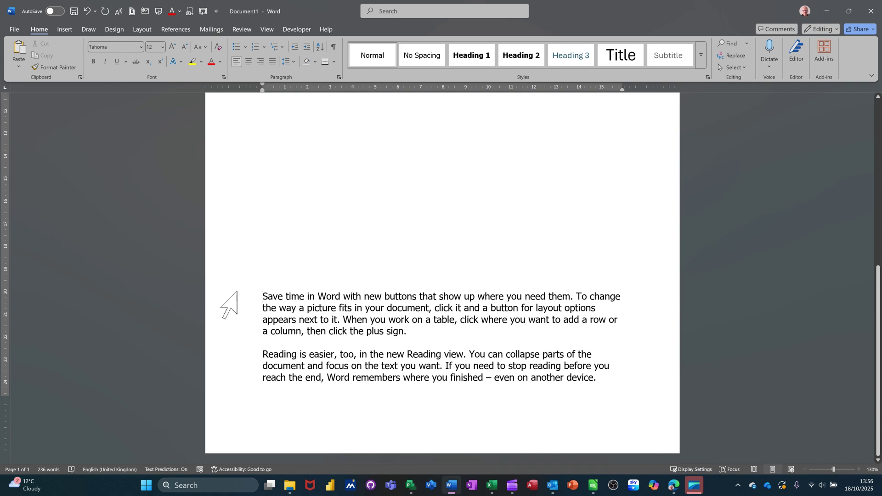
# Insert a page break above the paragraphs so both move together to page 2.
pyautogui.moveTo(237, 292); pyautogui.dragTo(252, 382)
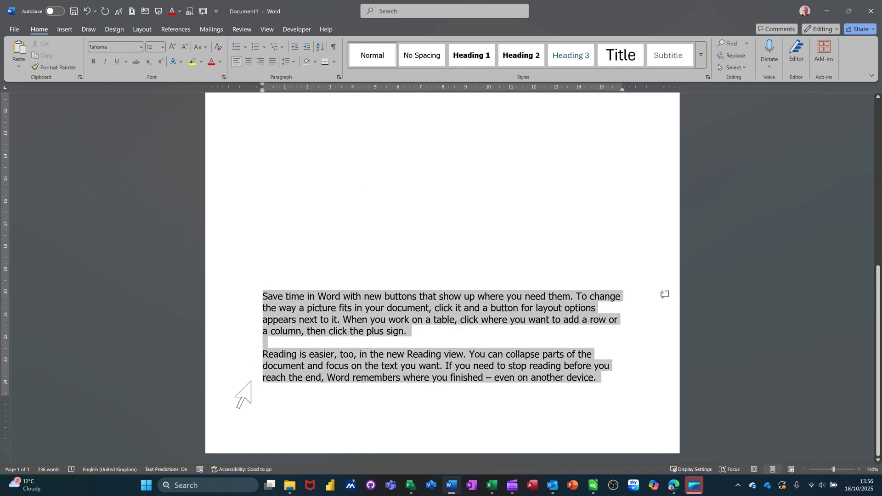
pyautogui.click(227, 343)
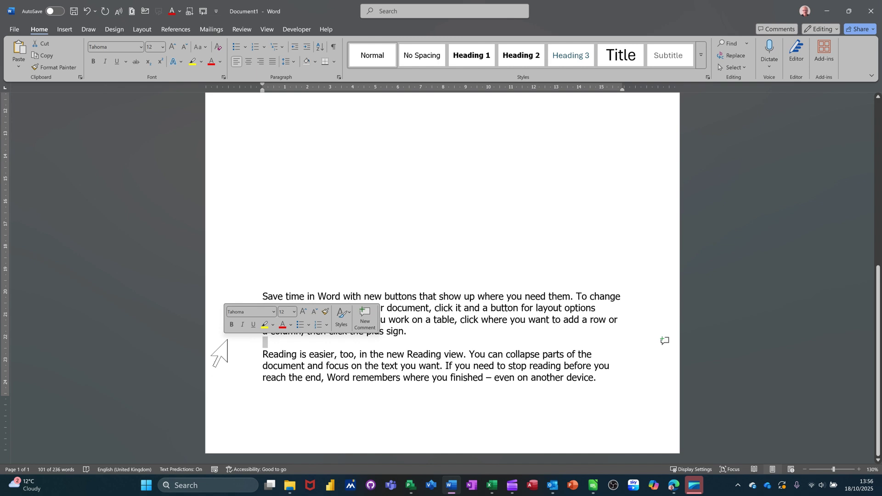
pyautogui.click(291, 342)
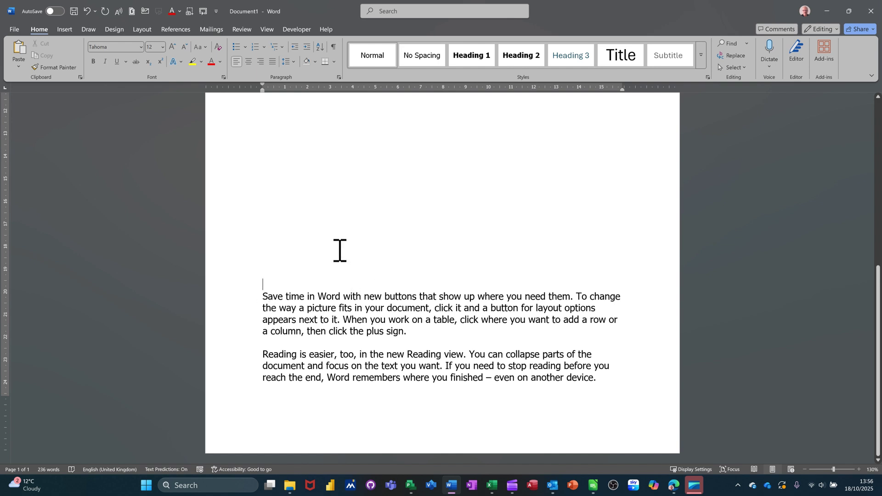
pyautogui.hotkey('ctrl', 'Return')
pyautogui.scroll(-5, 399, 287)
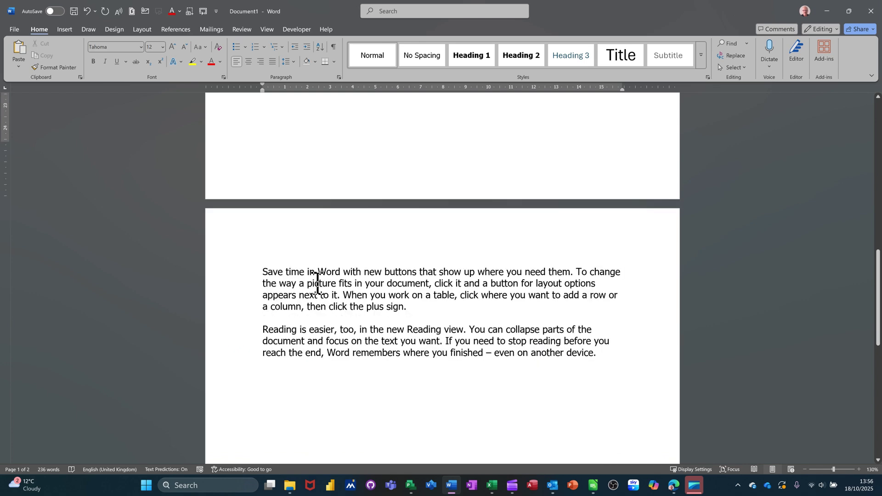
pyautogui.scroll(4, 412, 378)
pyautogui.scroll(-3, 397, 364)
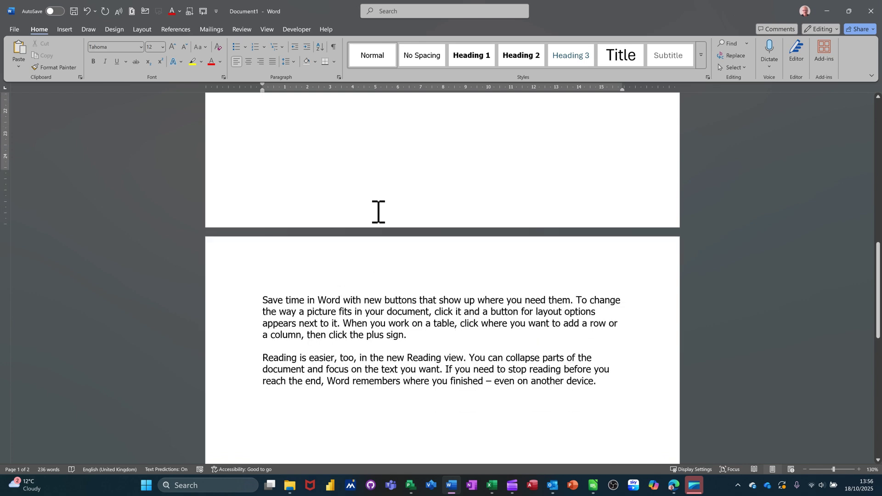
pyautogui.scroll(3, 378, 212)
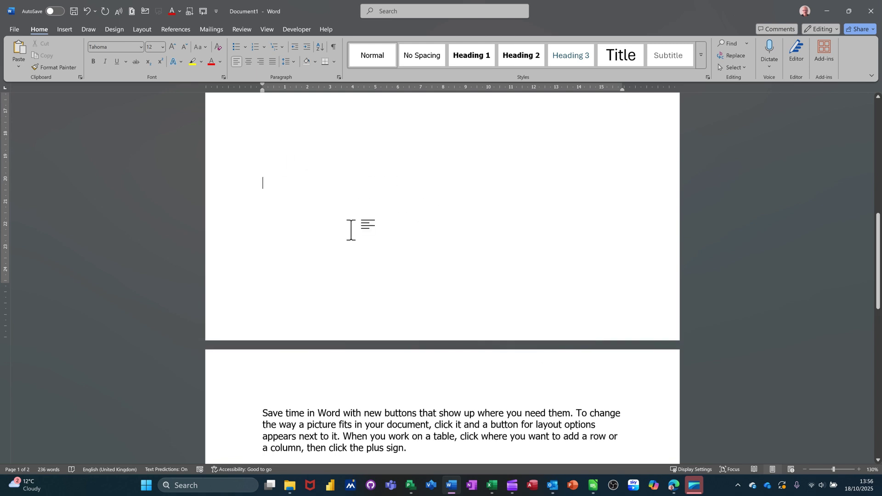
pyautogui.scroll(4, 353, 230)
pyautogui.scroll(4, 356, 235)
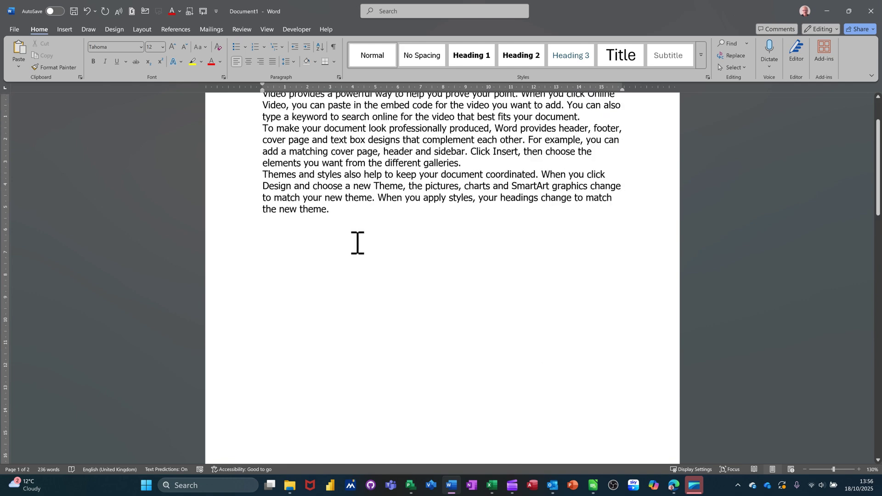
pyautogui.scroll(-4, 356, 243)
pyautogui.scroll(-4, 354, 244)
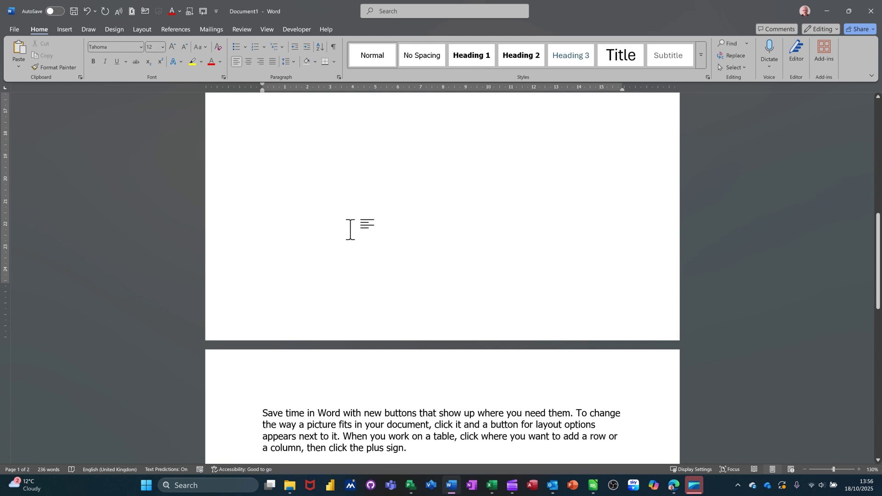
pyautogui.scroll(-3, 335, 330)
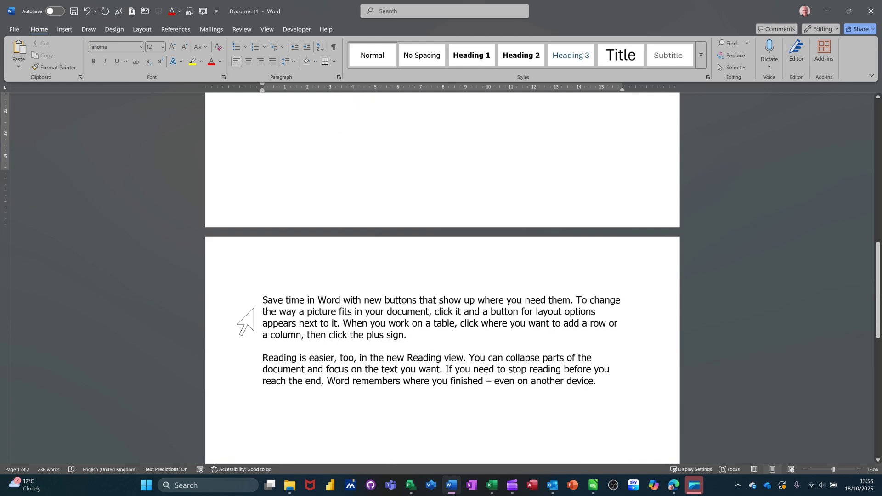
# Select both paragraphs and clear Keep with next so they fall back to page 1.
pyautogui.moveTo(236, 299); pyautogui.dragTo(234, 387)
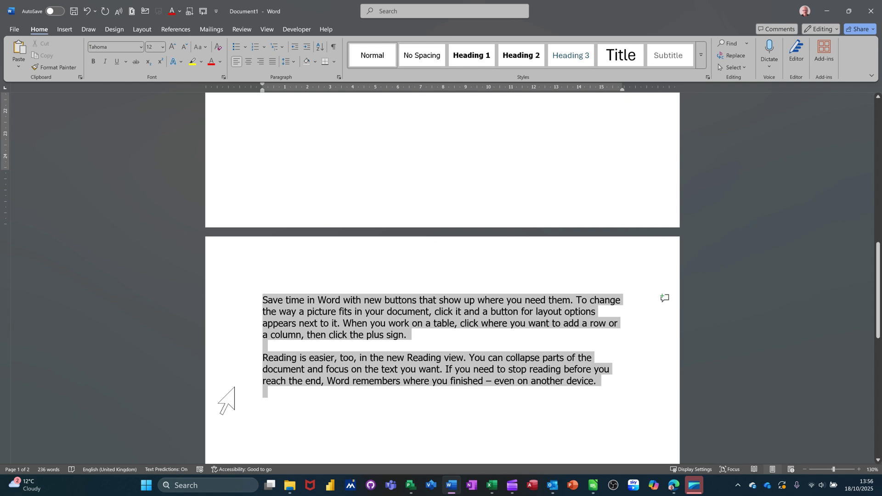
pyautogui.click(339, 77)
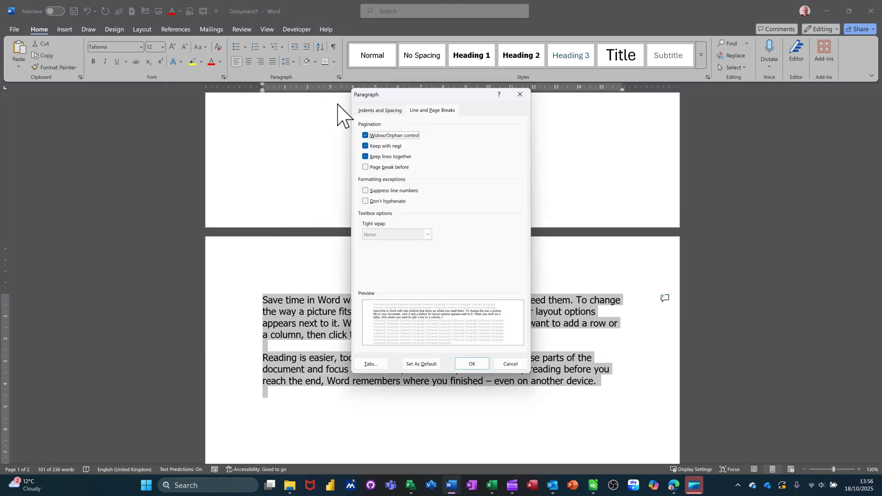
pyautogui.click(365, 146)
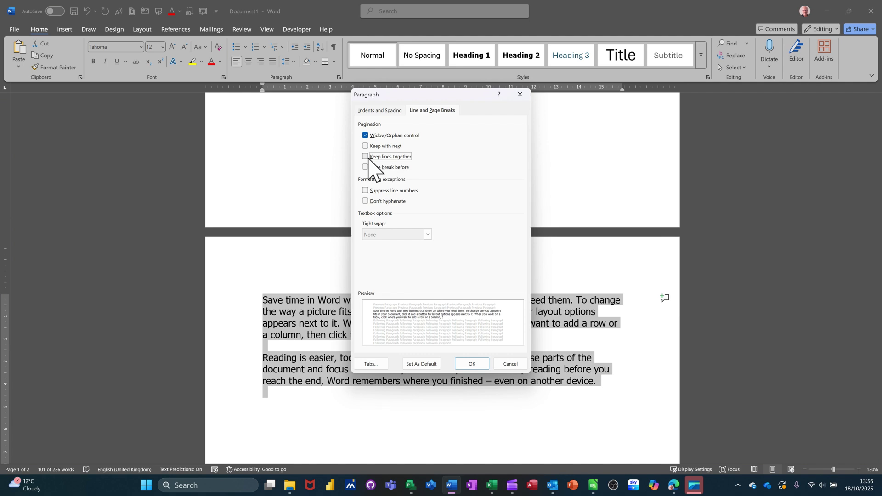
pyautogui.click(477, 364)
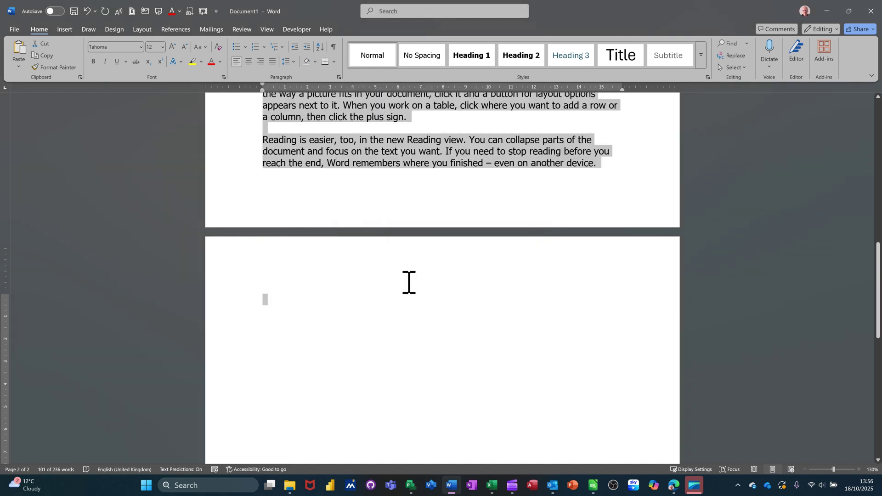
pyautogui.click(297, 311)
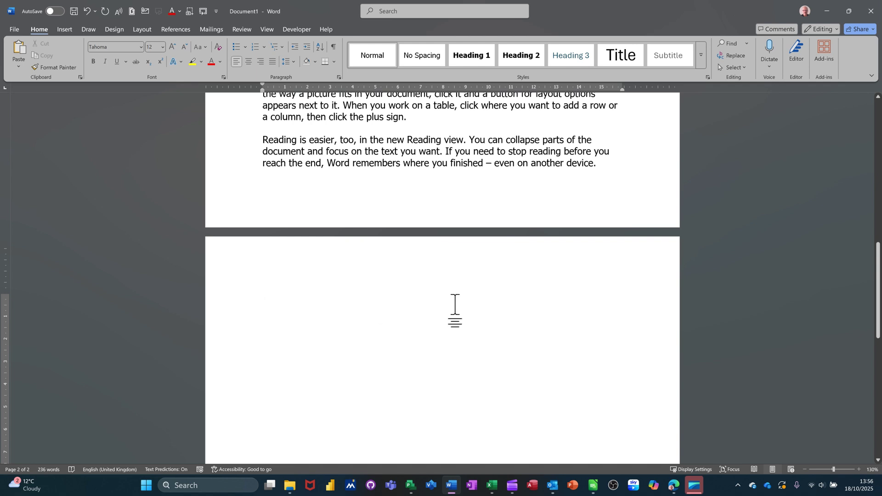
# Type the person's title and full name on page 2, joining the first and last names.
pyautogui.scroll(-3, 454, 304)
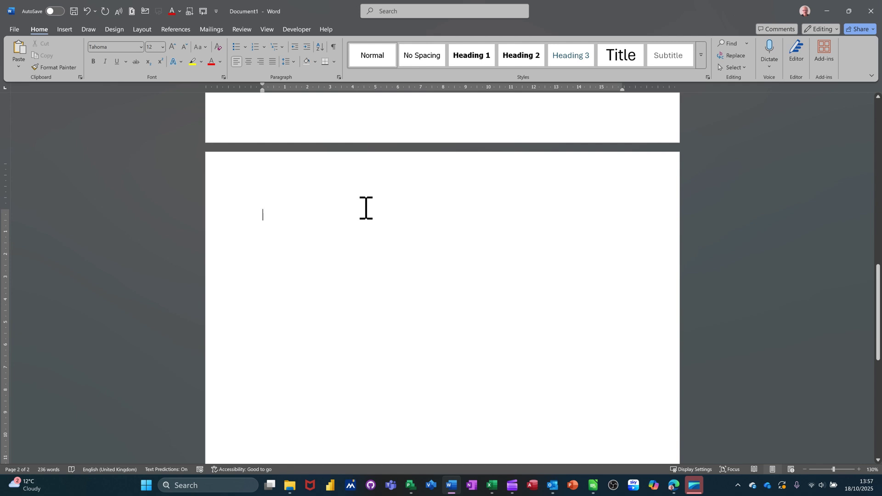
pyautogui.write('Mr')
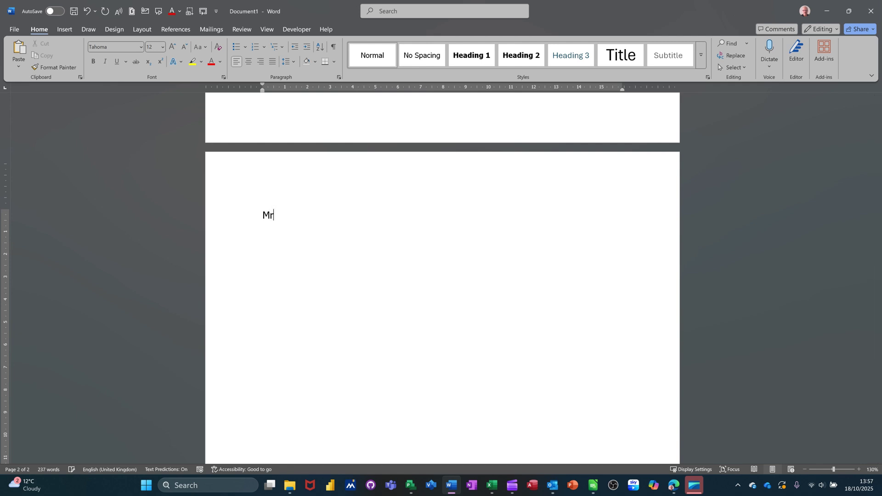
pyautogui.write(' Steve Saxton')
pyautogui.click(262, 215)
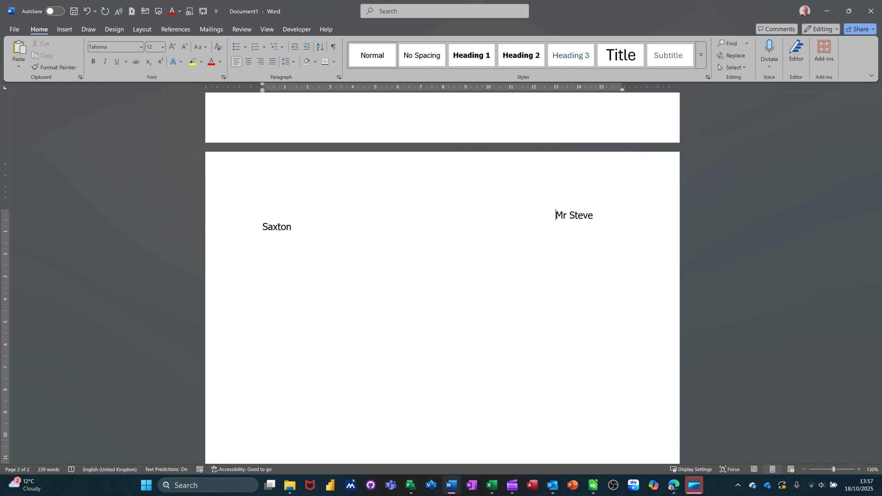
pyautogui.press('Delete')
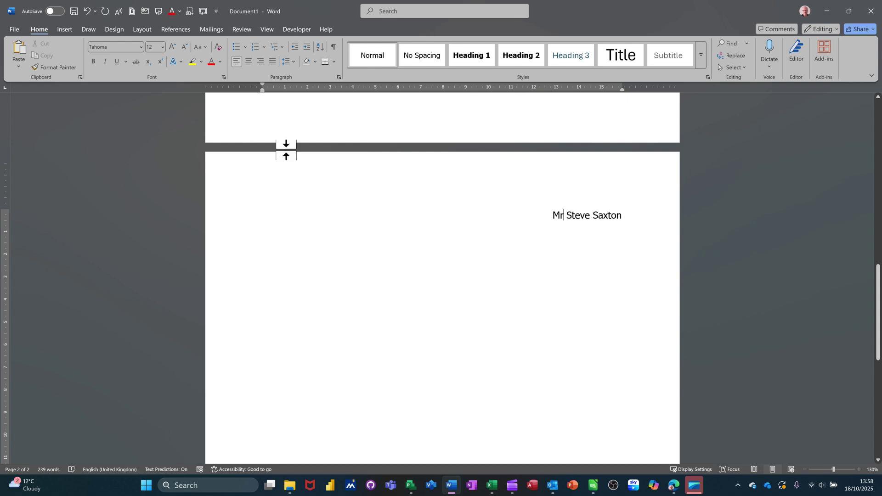
# Insert Non-Breaking Space characters after the title and after the first name via Special Characters.
pyautogui.click(65, 30)
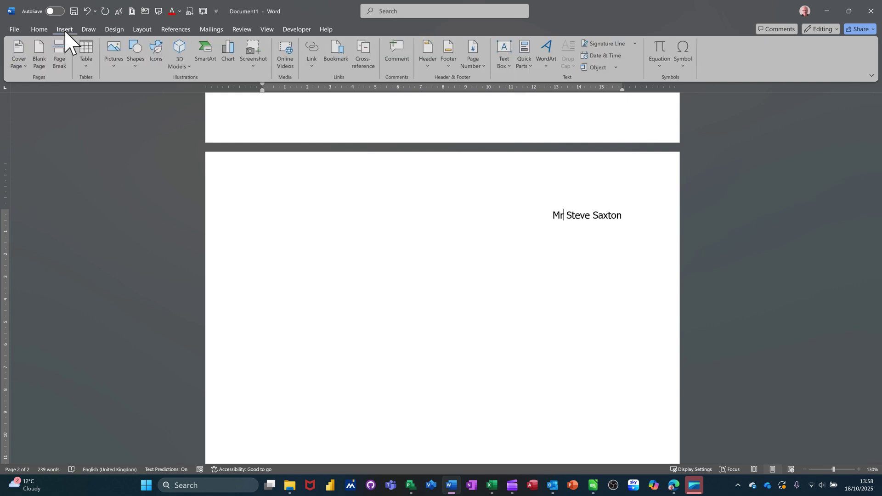
pyautogui.click(683, 51)
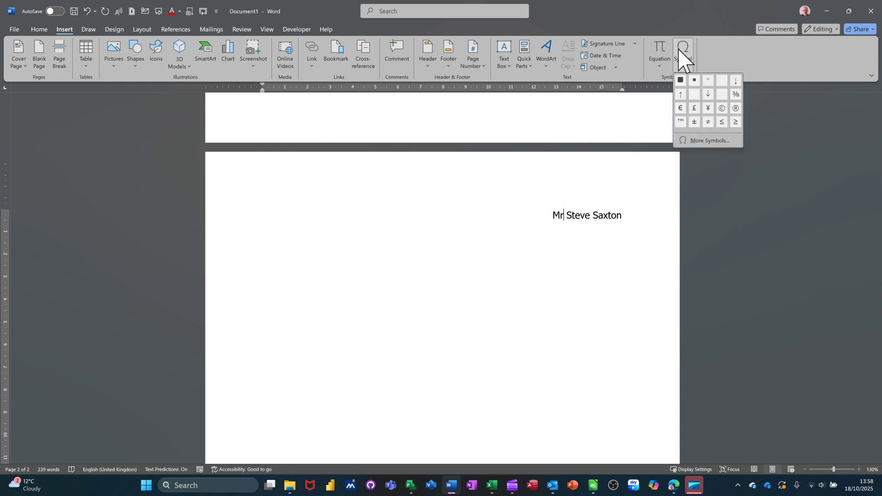
pyautogui.click(683, 52)
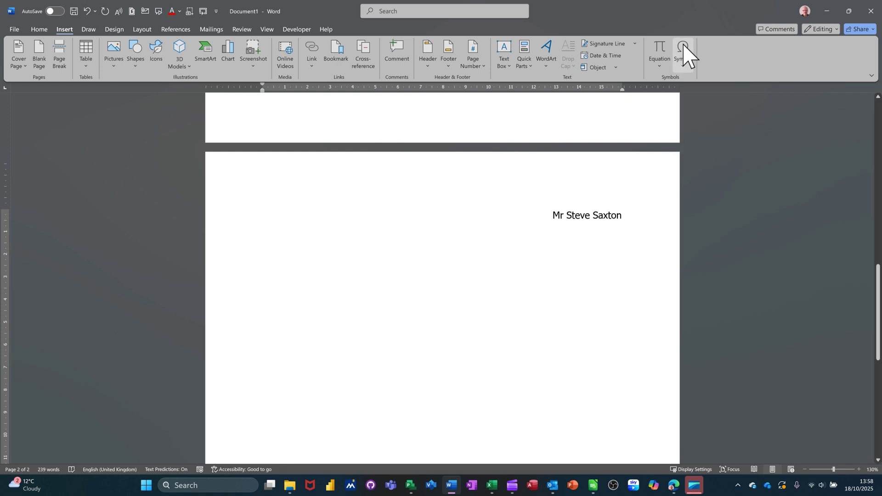
pyautogui.moveTo(421, 145); pyautogui.dragTo(499, 137)
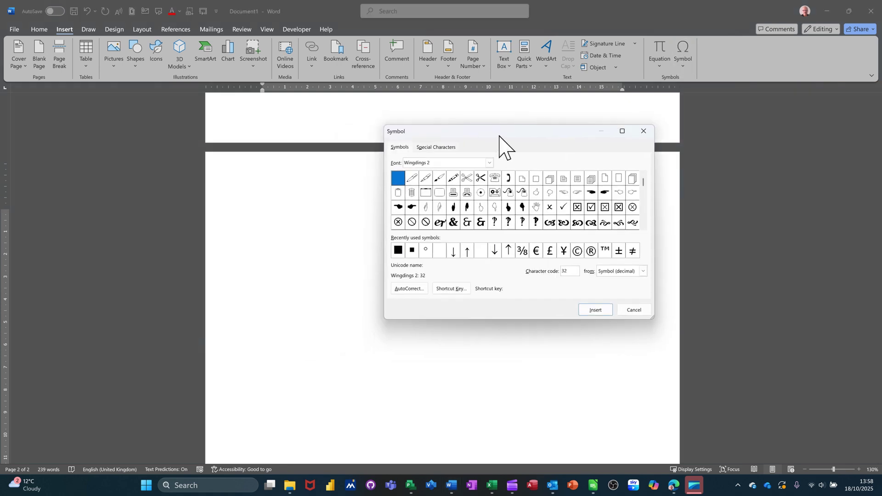
pyautogui.click(434, 148)
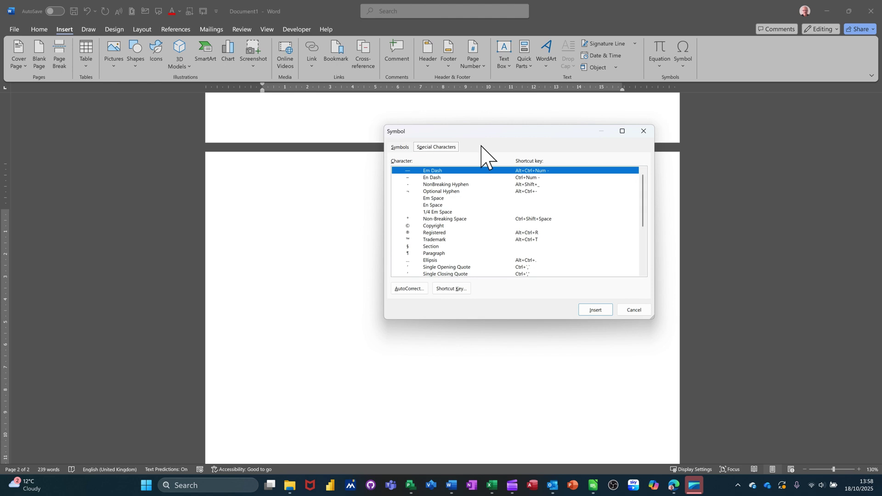
pyautogui.moveTo(501, 134); pyautogui.dragTo(358, 121)
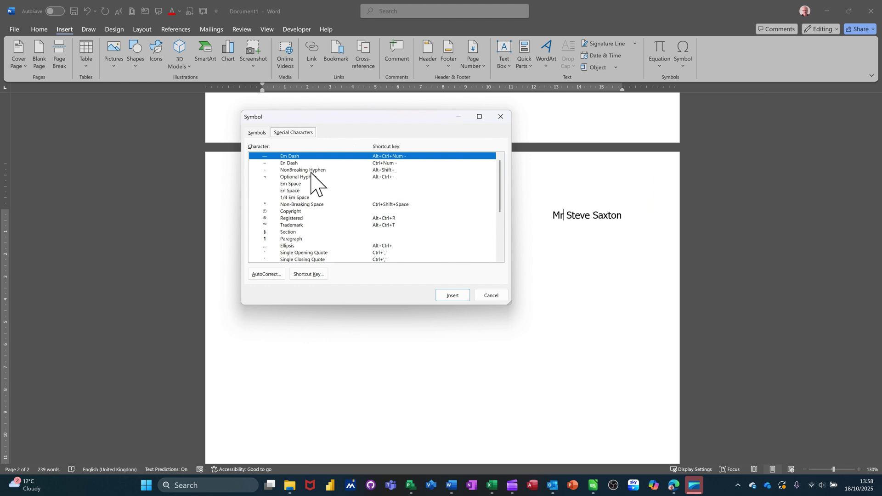
pyautogui.click(312, 205)
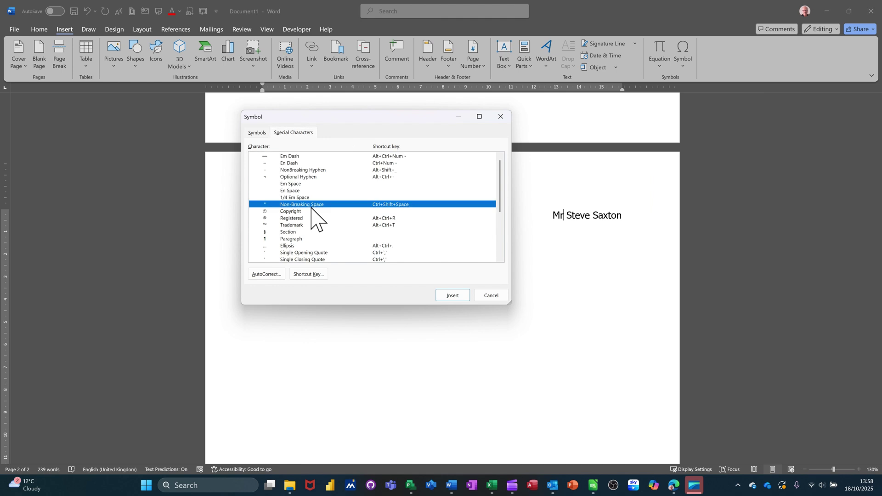
pyautogui.click(386, 206)
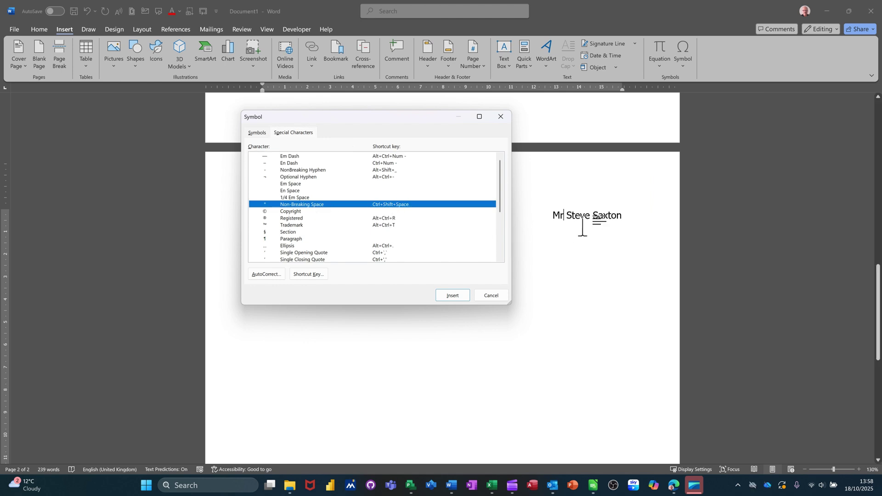
pyautogui.click(454, 297)
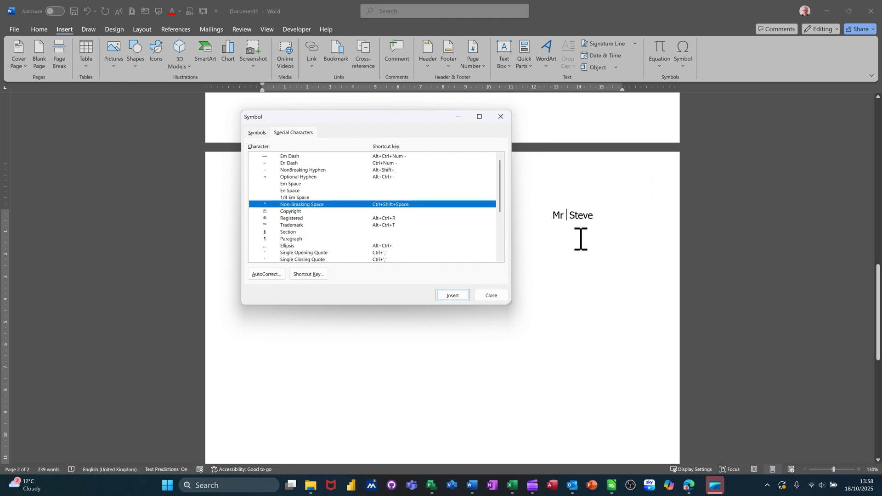
pyautogui.click(596, 219)
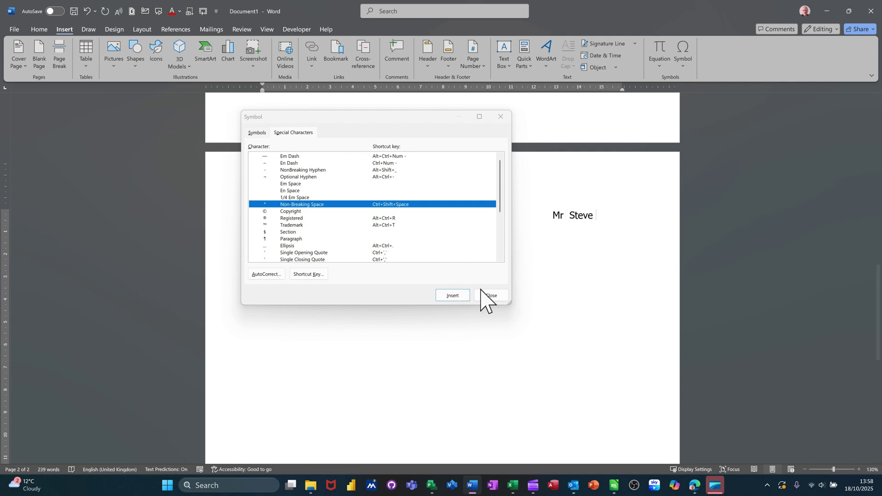
pyautogui.click(453, 296)
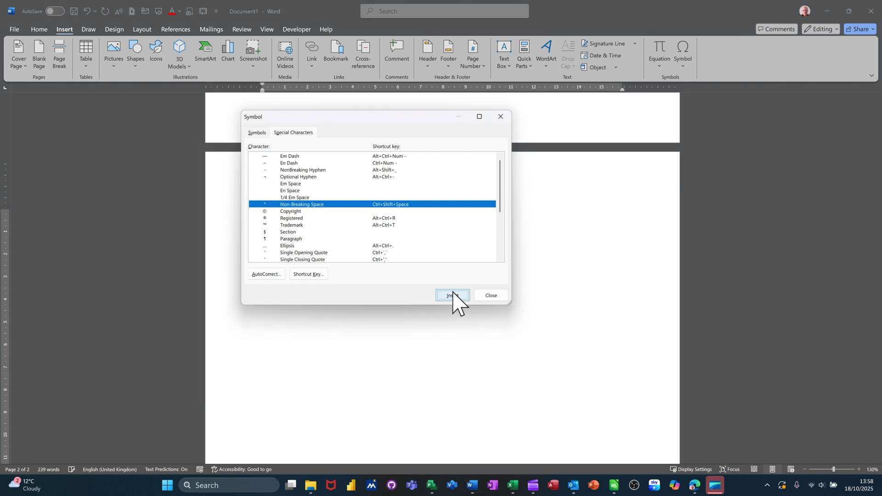
pyautogui.click(491, 297)
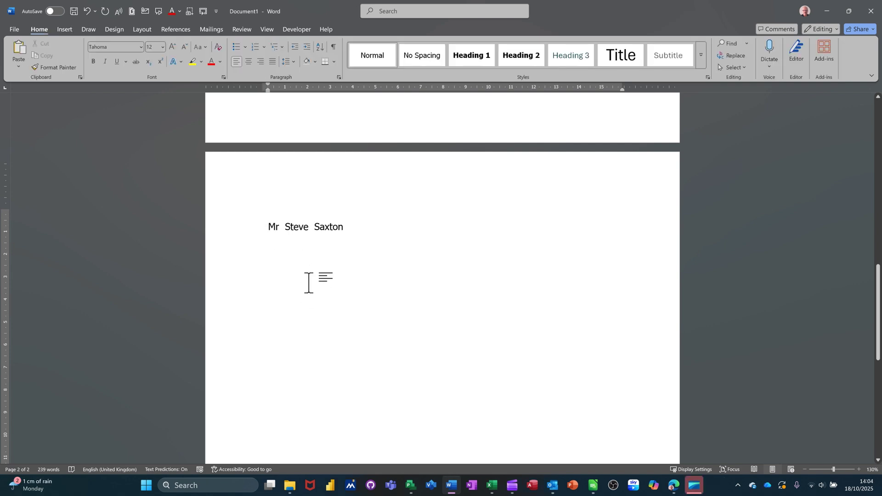
# Tab the name toward the line end until it wraps whole, then check it with formatting marks.
pyautogui.press('Tab')
pyautogui.press('Tab')
pyautogui.press('Tab')
pyautogui.press('Tab')
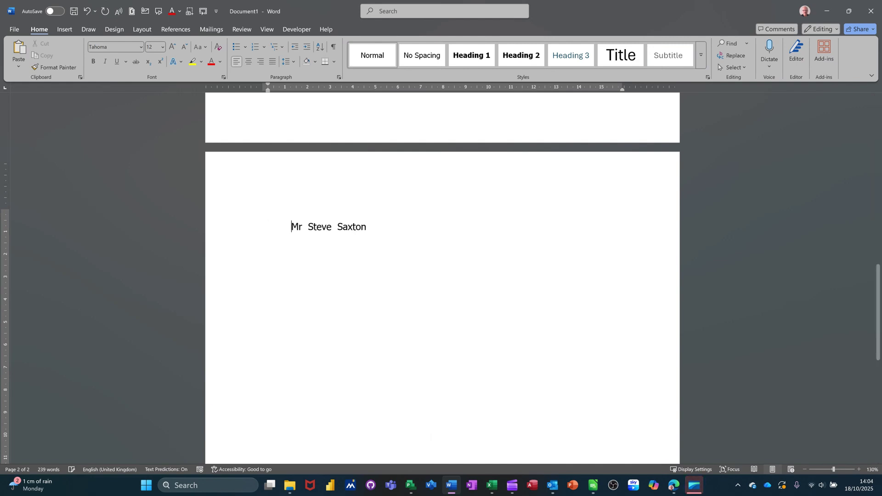
pyautogui.press('Tab')
pyautogui.press('Tab')
pyautogui.press('Tab')
pyautogui.press('Tab')
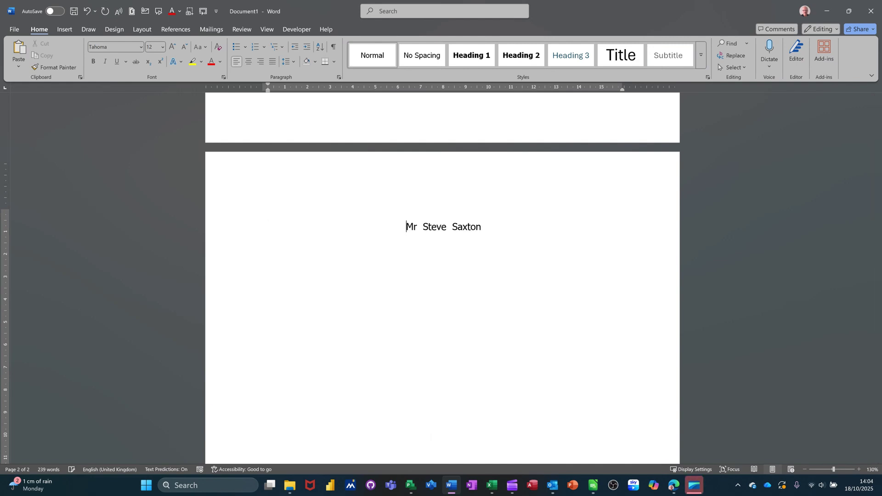
pyautogui.press('Tab')
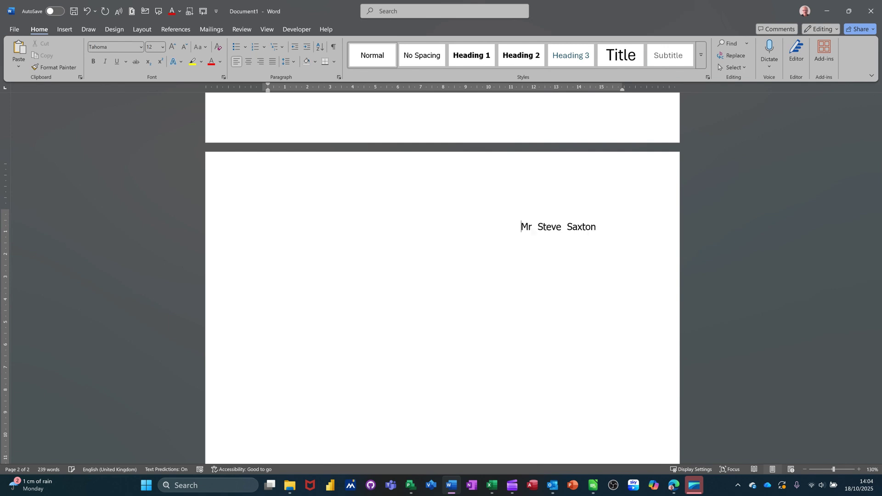
pyautogui.press('Return')
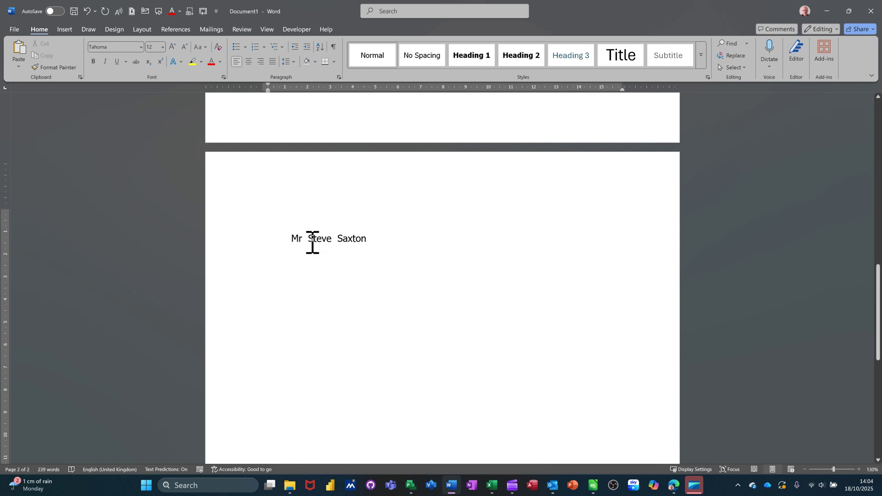
pyautogui.click(334, 47)
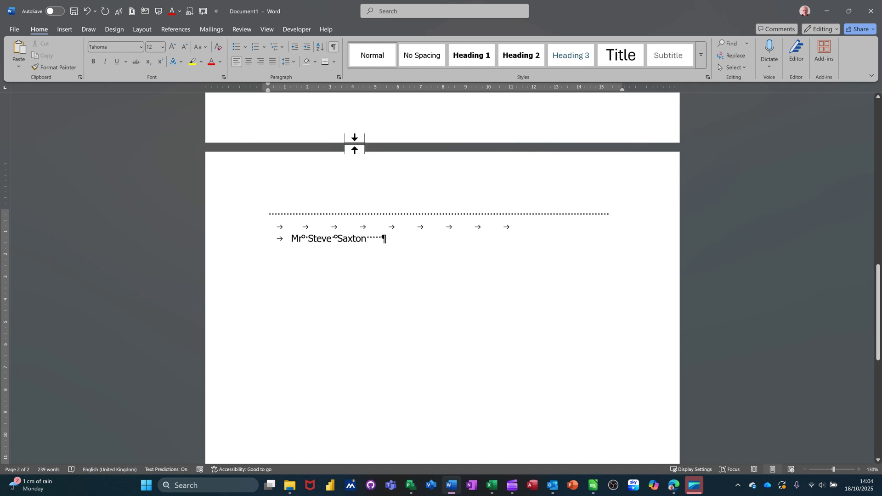
pyautogui.click(333, 47)
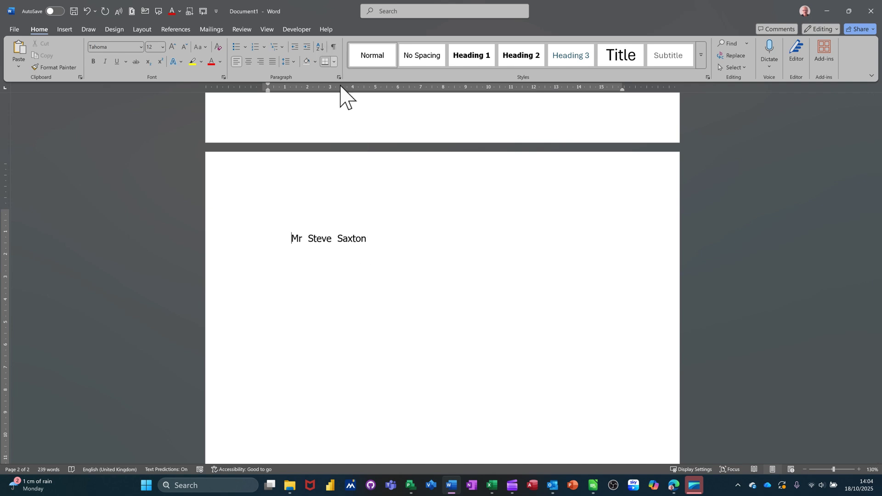
pyautogui.scroll(3, 430, 264)
pyautogui.scroll(1, 429, 276)
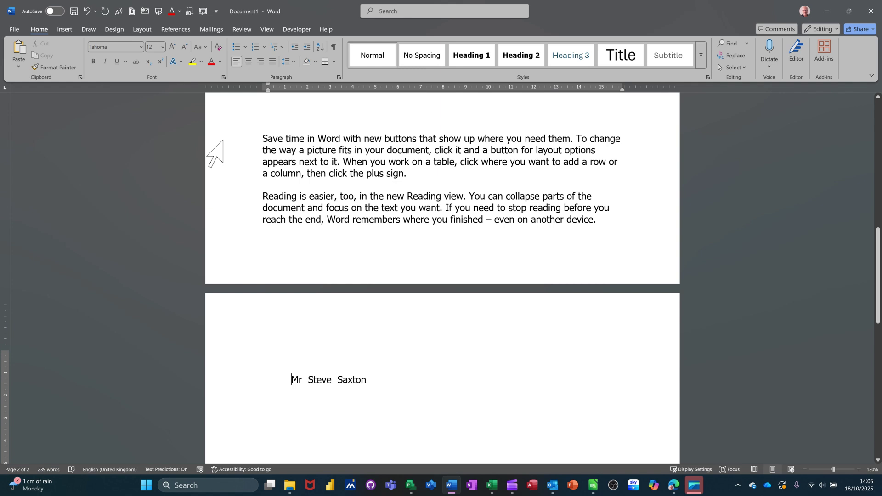
pyautogui.moveTo(228, 136); pyautogui.dragTo(229, 220)
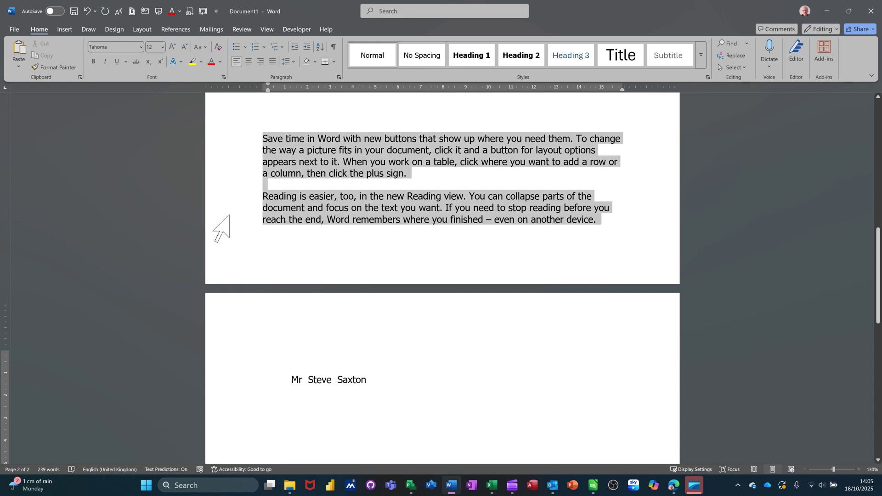
pyautogui.click(339, 77)
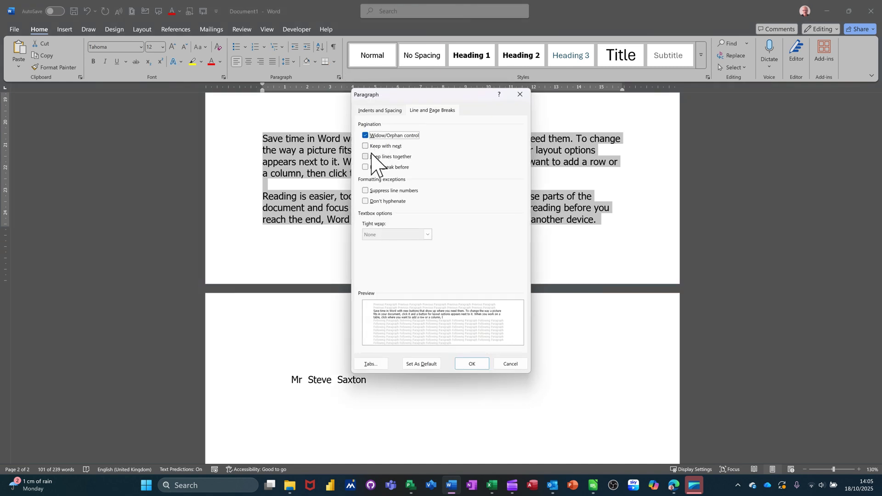
pyautogui.click(500, 366)
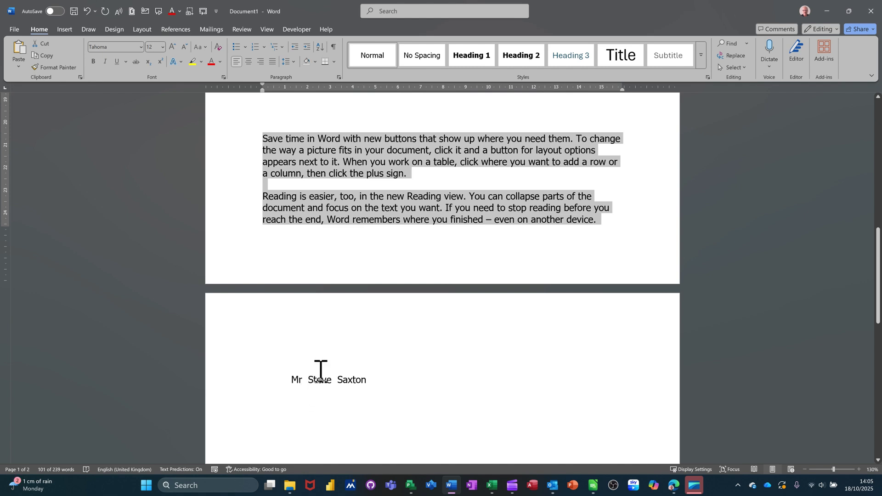
pyautogui.click(64, 30)
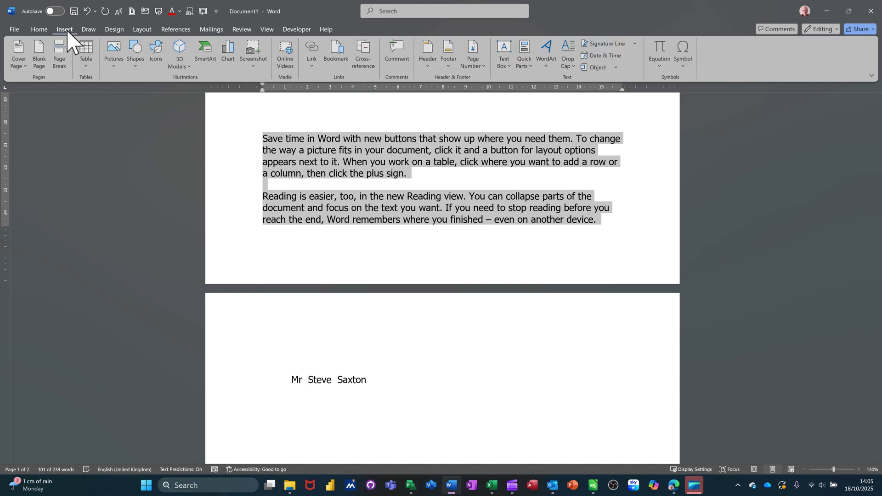
pyautogui.click(689, 58)
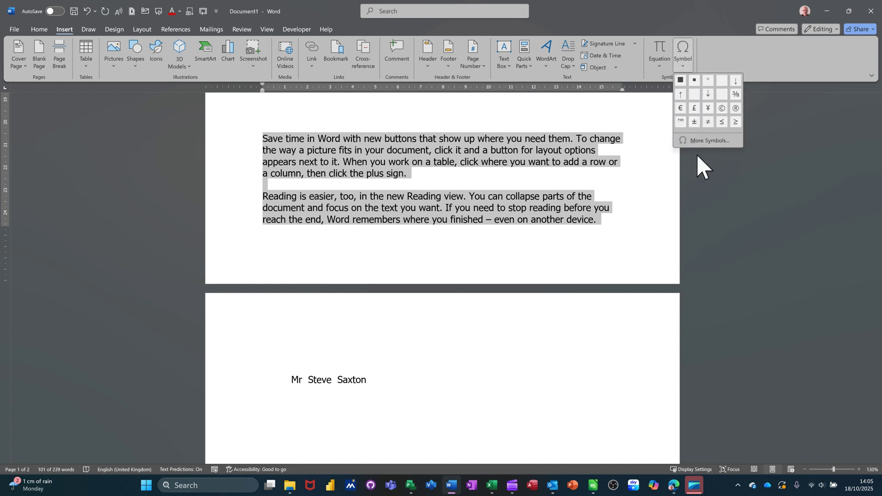
pyautogui.click(700, 140)
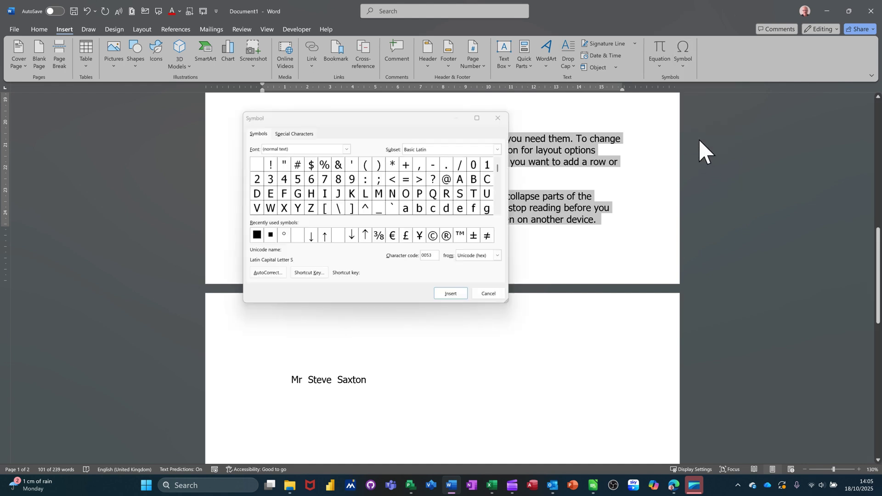
pyautogui.click(292, 133)
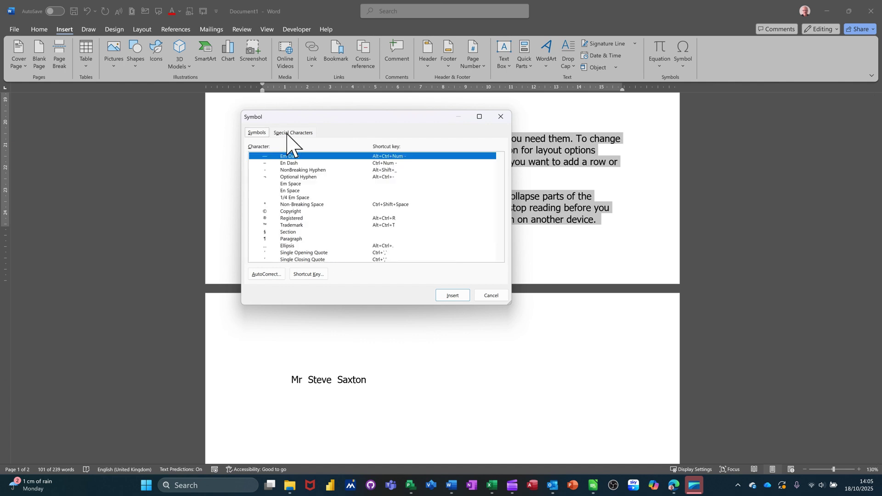
pyautogui.click(295, 205)
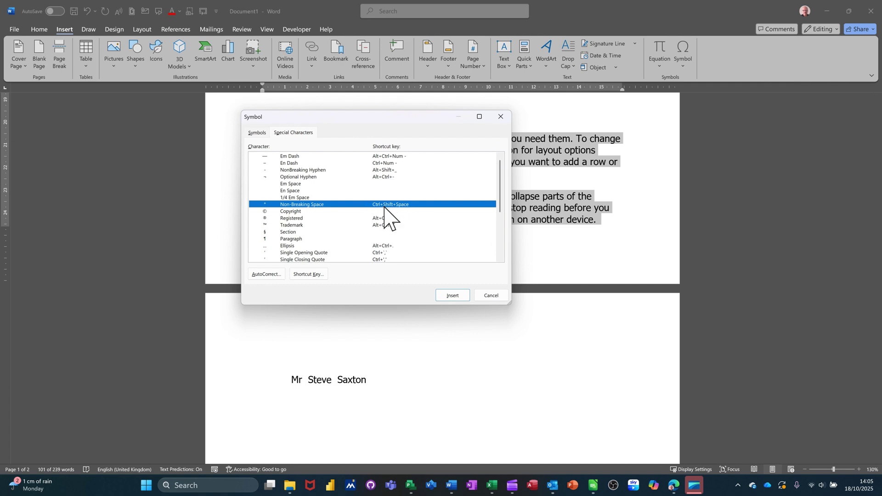
pyautogui.click(490, 296)
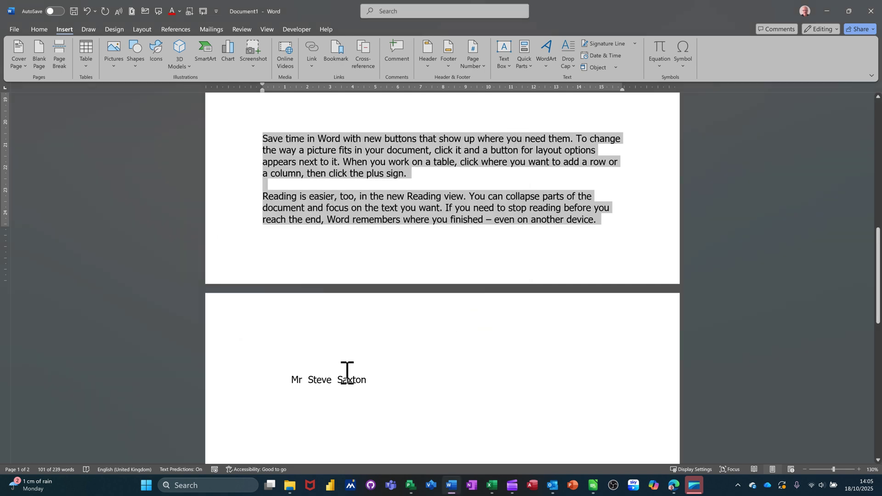